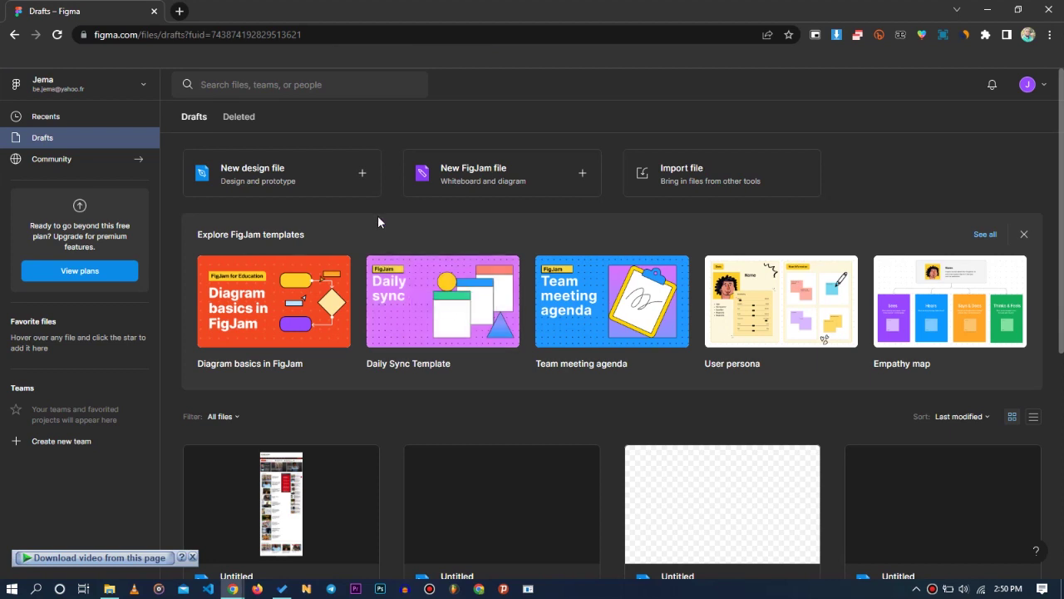
Create a new blank design file from the Drafts page.
click(266, 177)
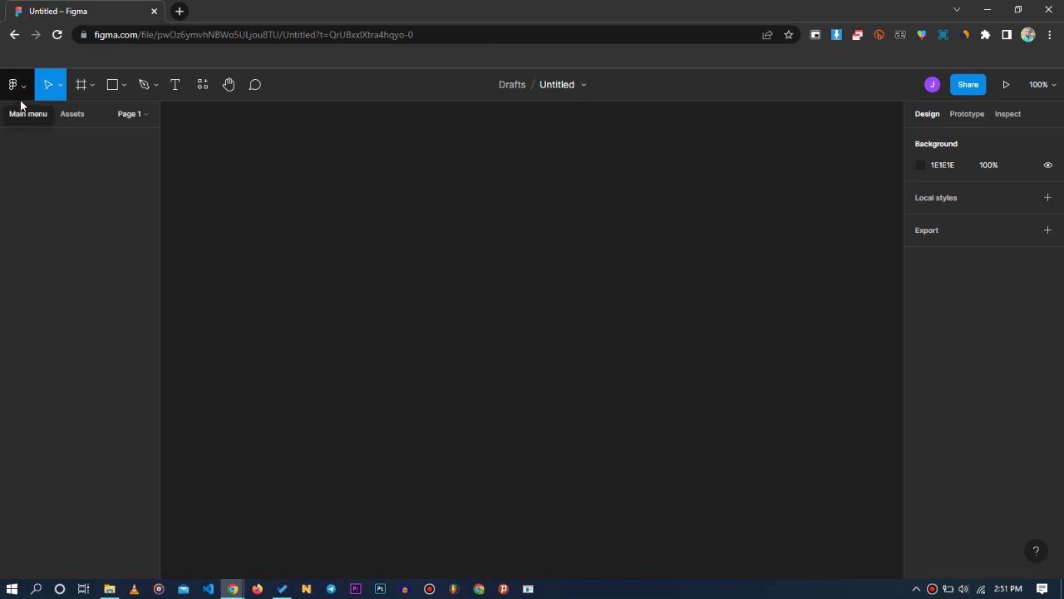
Run the html.to.design plugin from Plugins > Find more plugins and select its website address field.
click(21, 103)
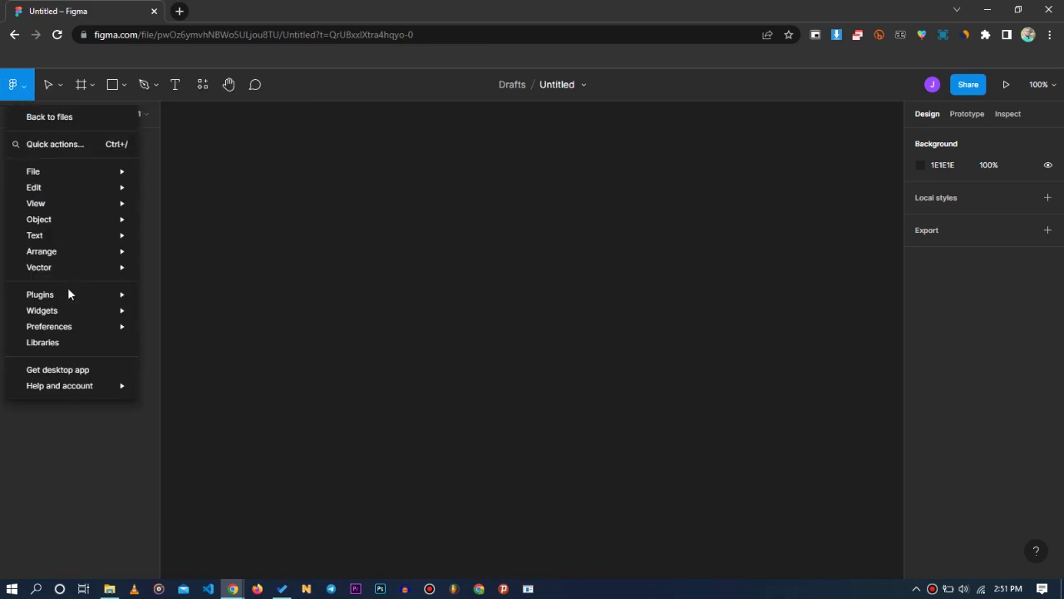
mouse_move(68, 294)
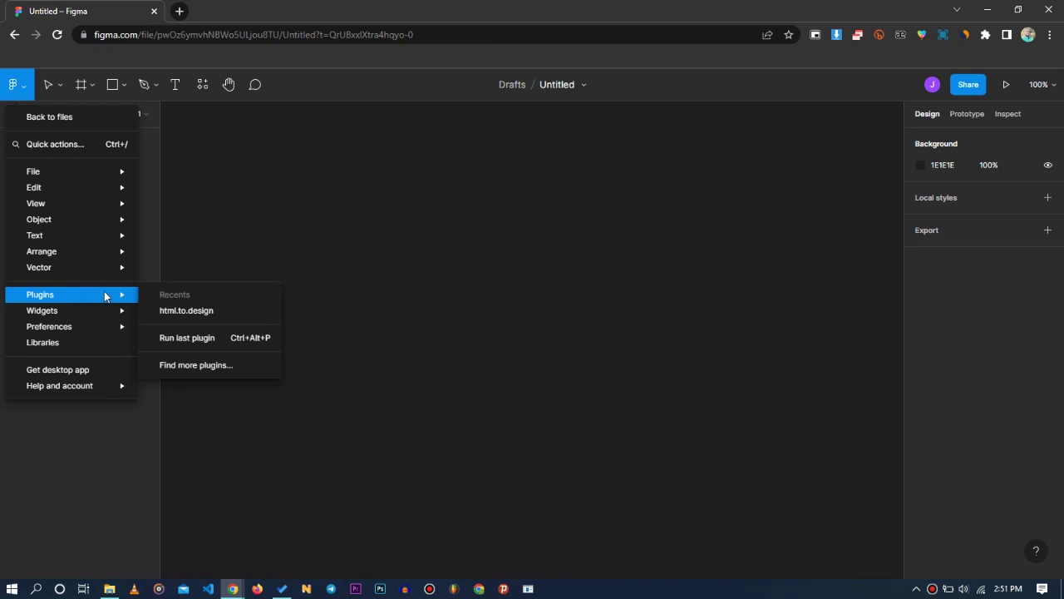
click(205, 368)
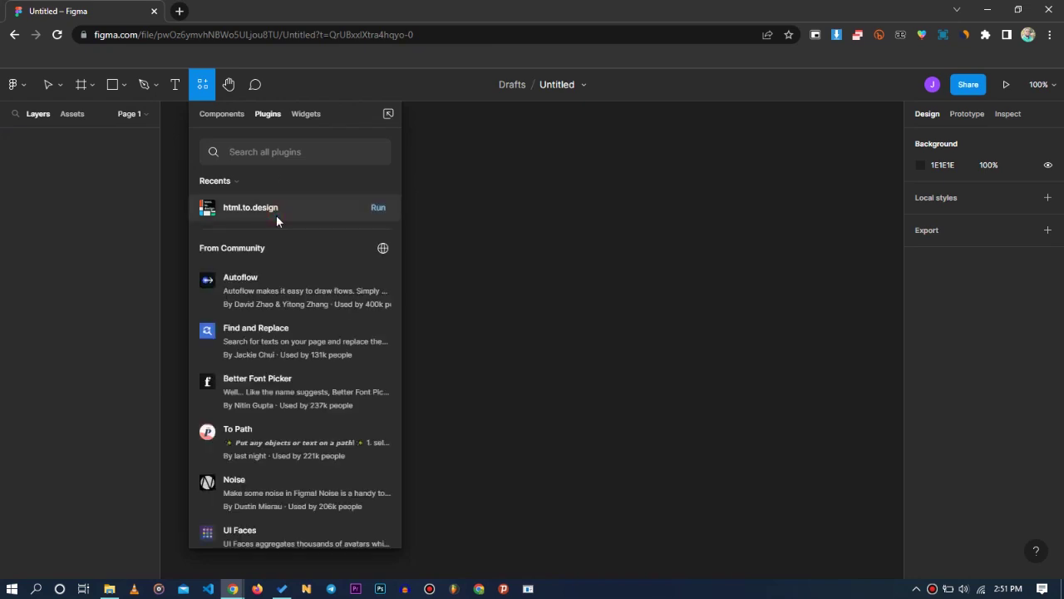
click(277, 217)
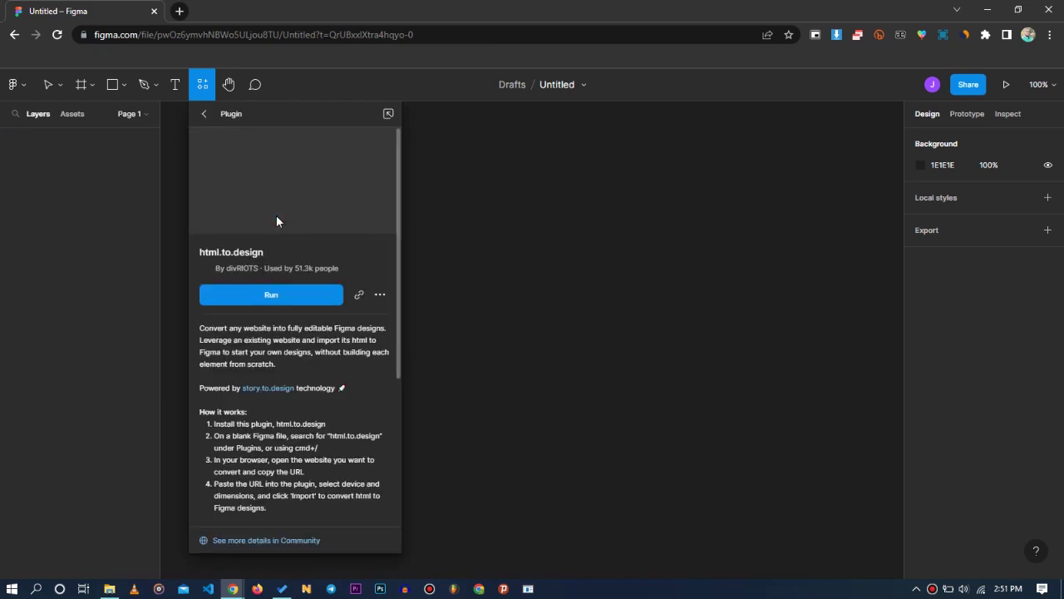
click(266, 296)
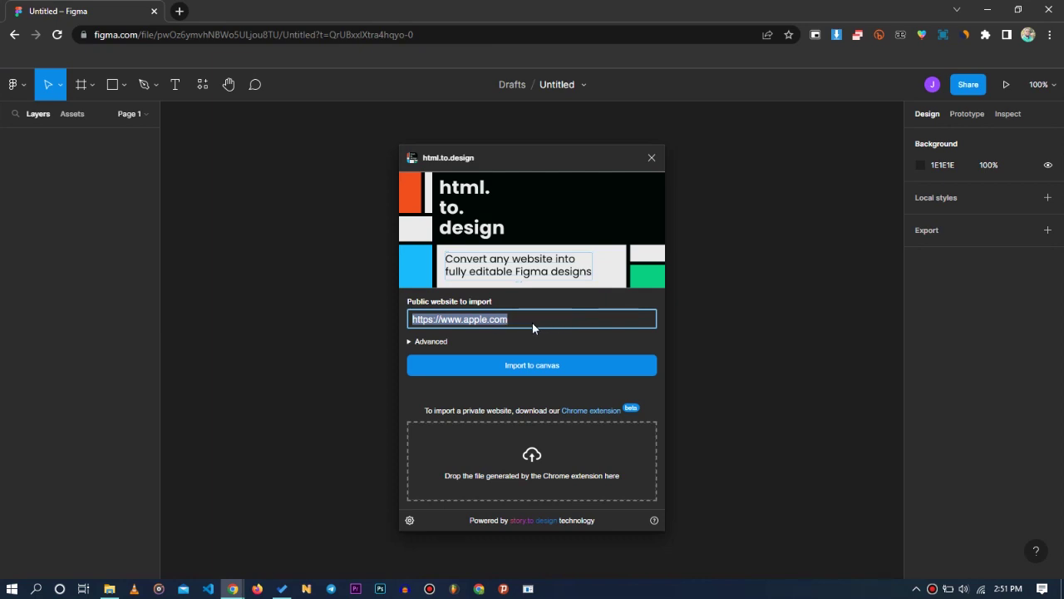
click(525, 324)
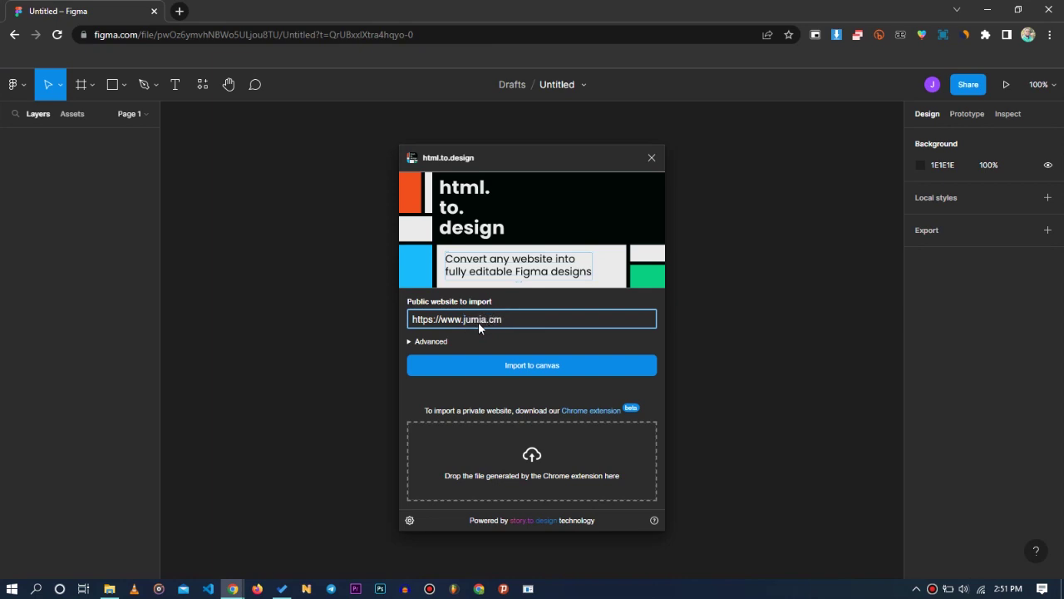
click(529, 371)
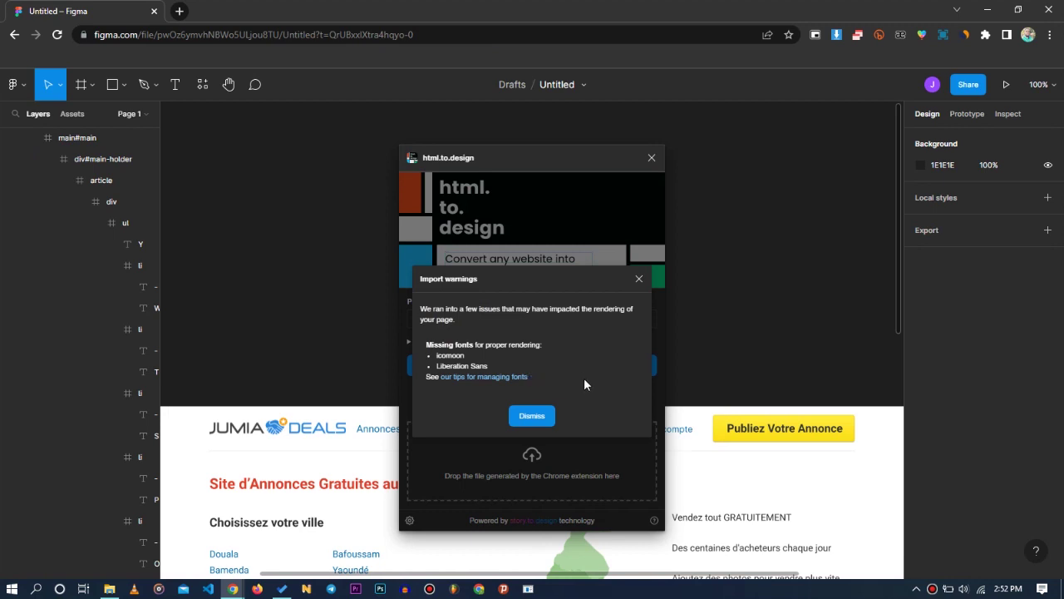
click(531, 416)
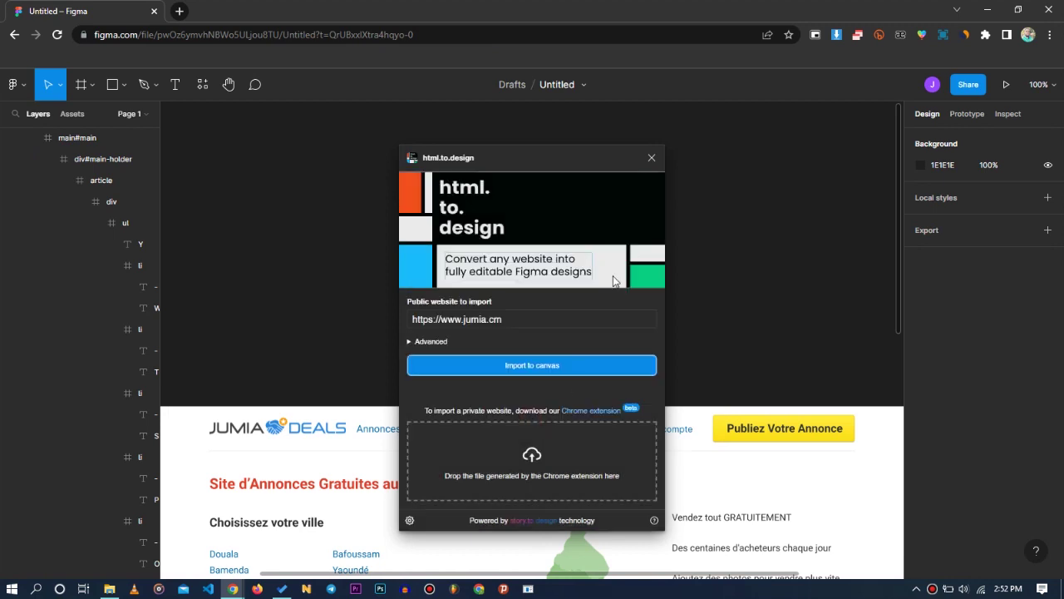
click(651, 158)
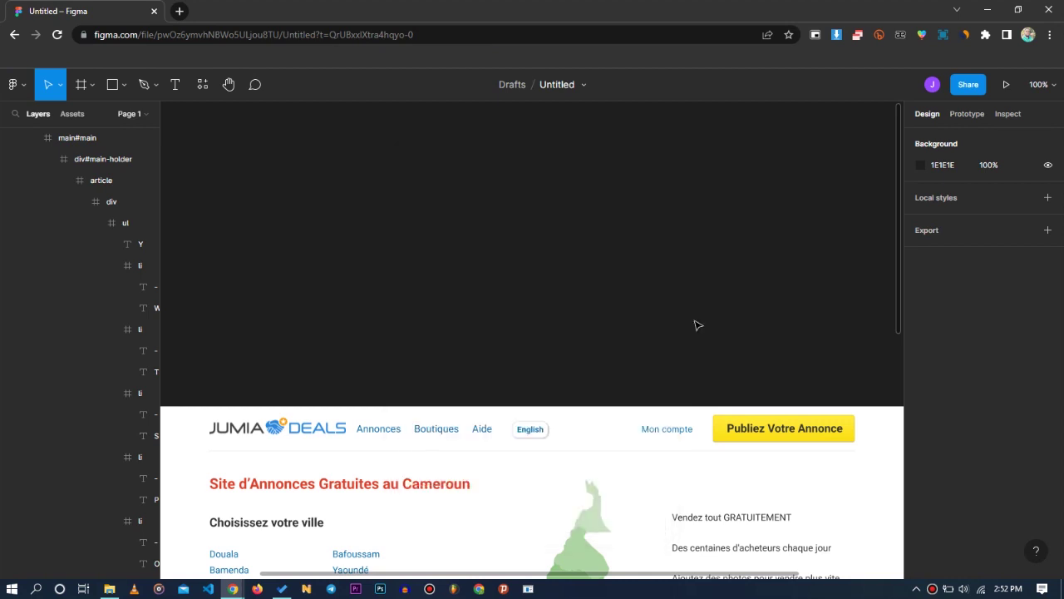
scroll(570, 310, down, 2)
scroll(570, 314, down, 5)
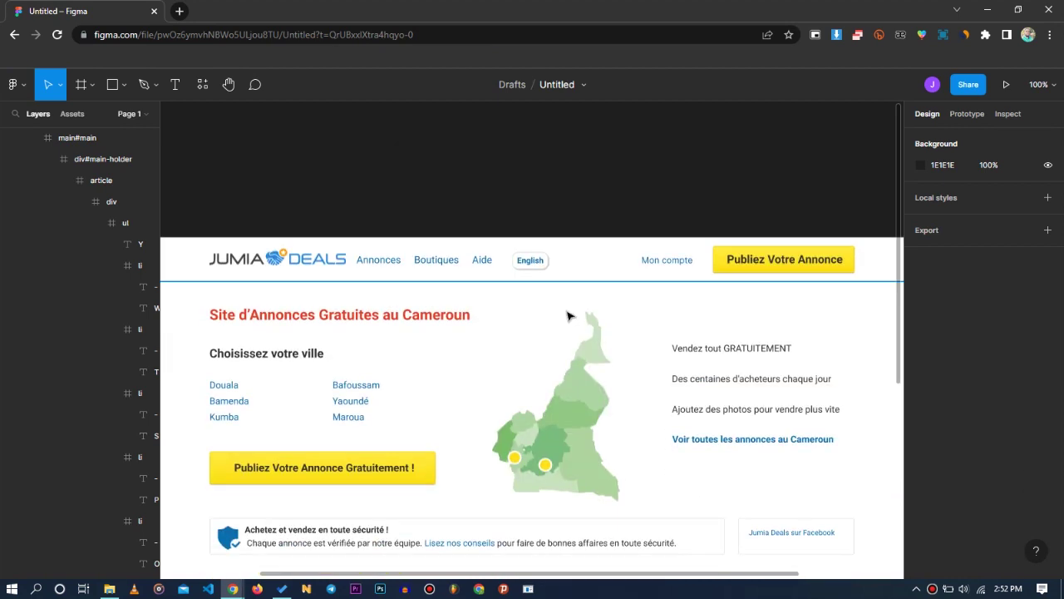
scroll(570, 323, down, 1)
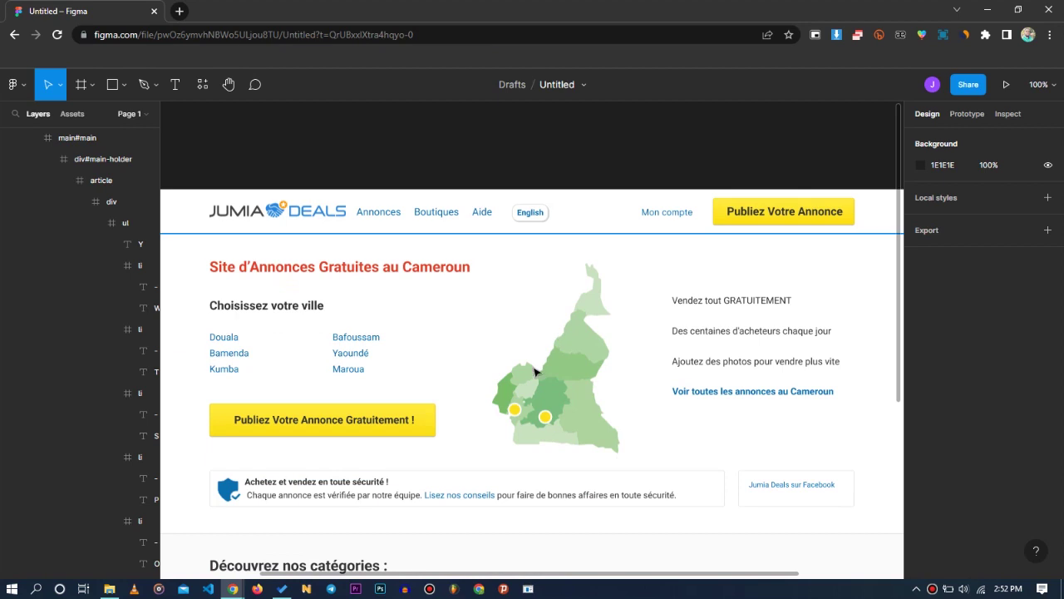
scroll(537, 391, down, 2)
scroll(535, 392, down, 2)
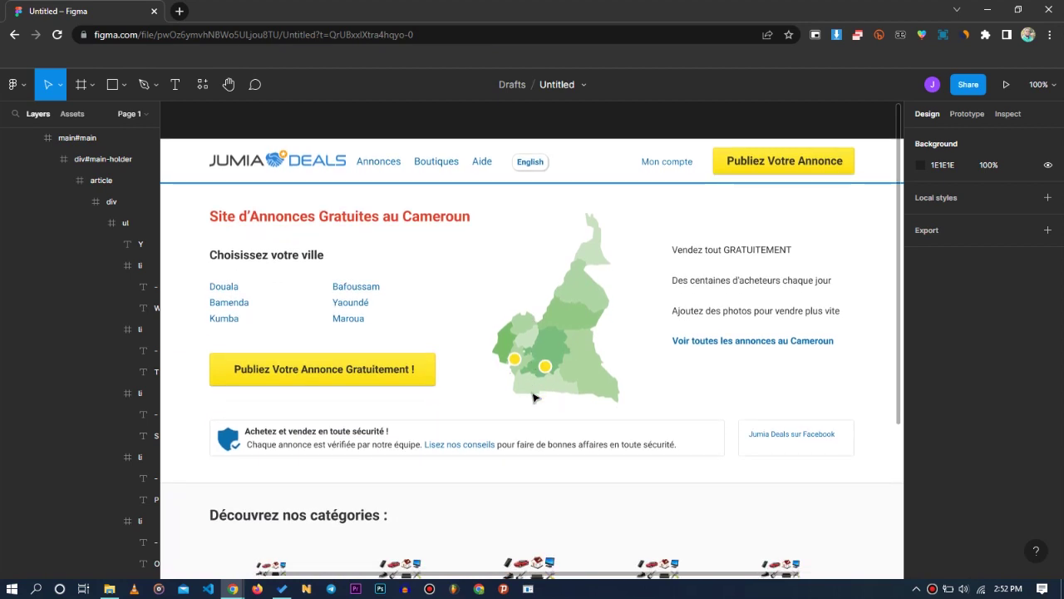
scroll(535, 395, down, 3)
scroll(535, 401, down, 5)
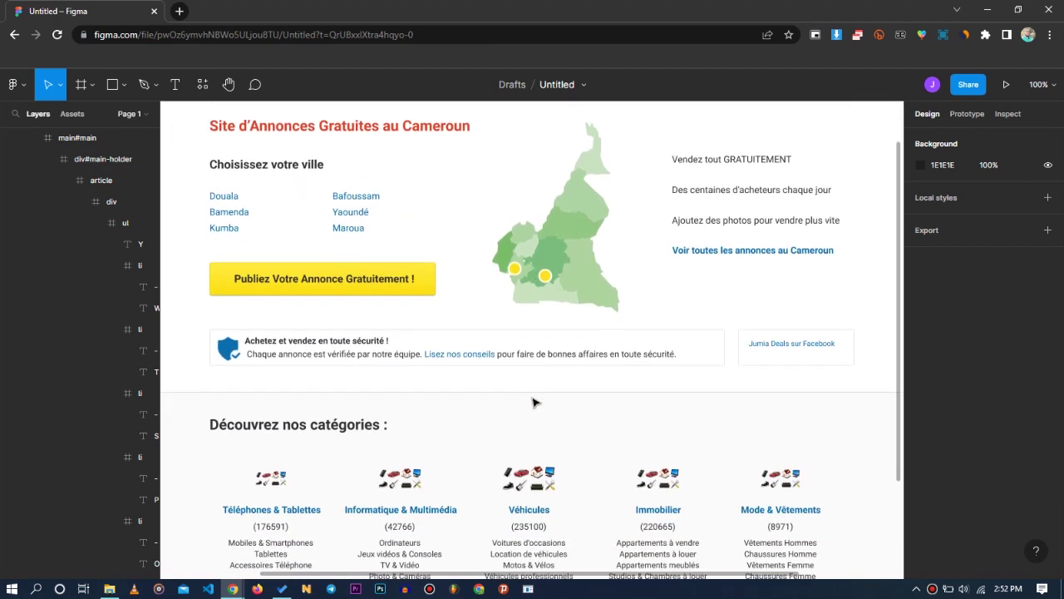
scroll(535, 403, down, 4)
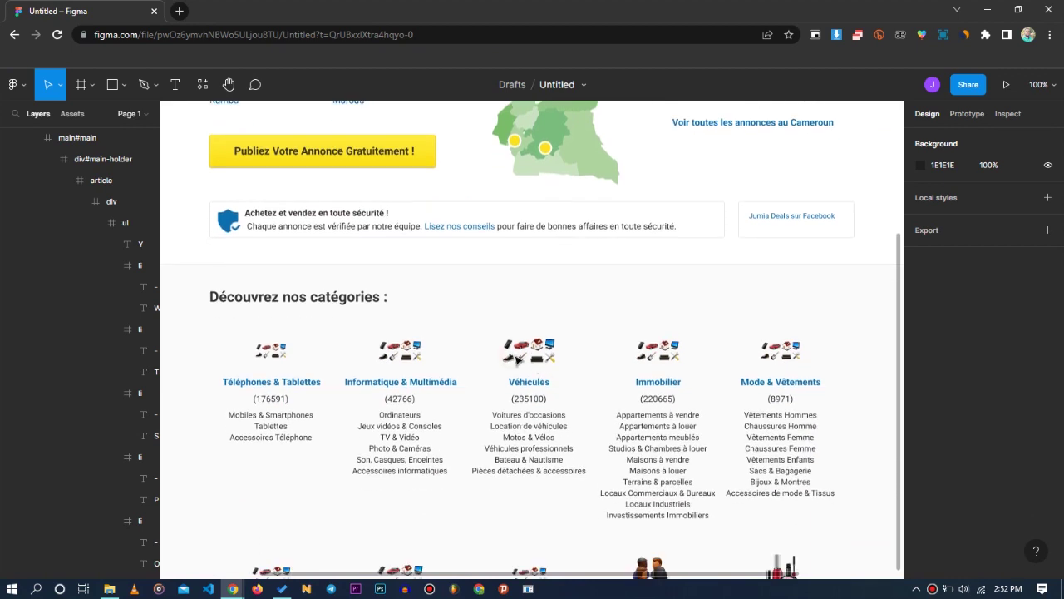
click(525, 380)
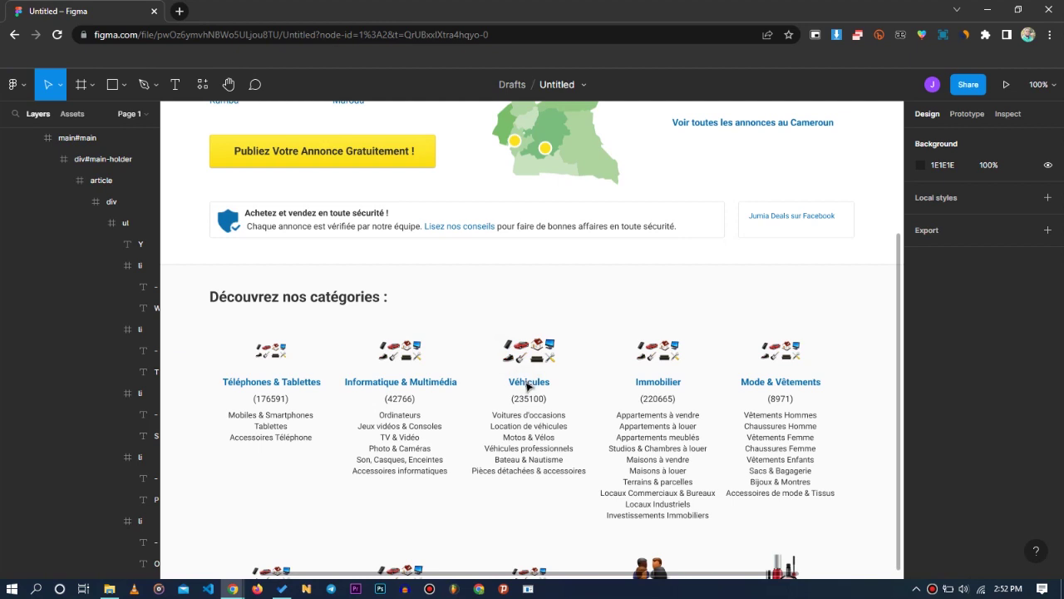
click(530, 382)
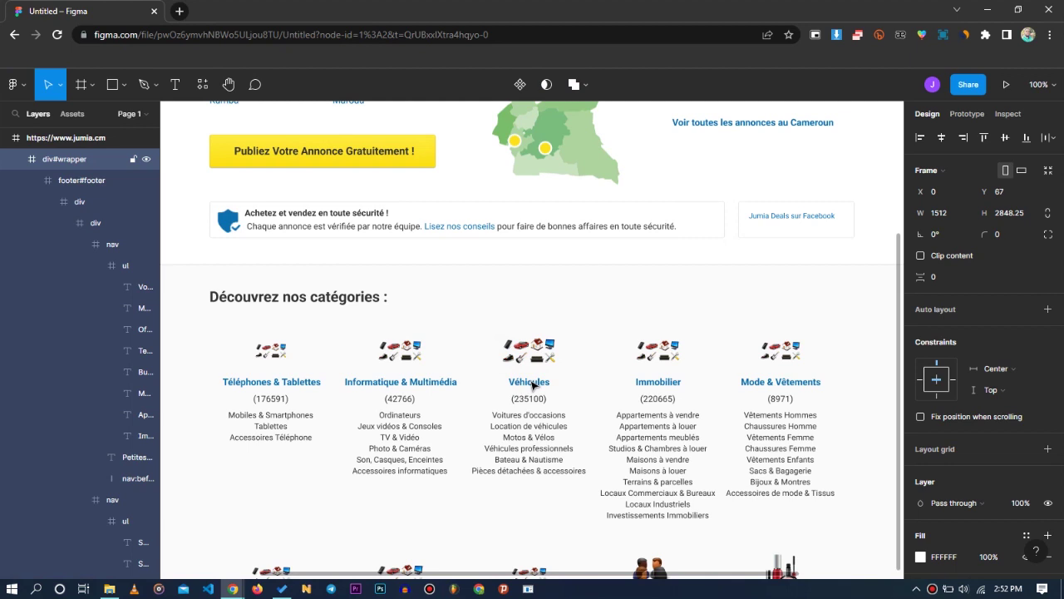
double_click(532, 384)
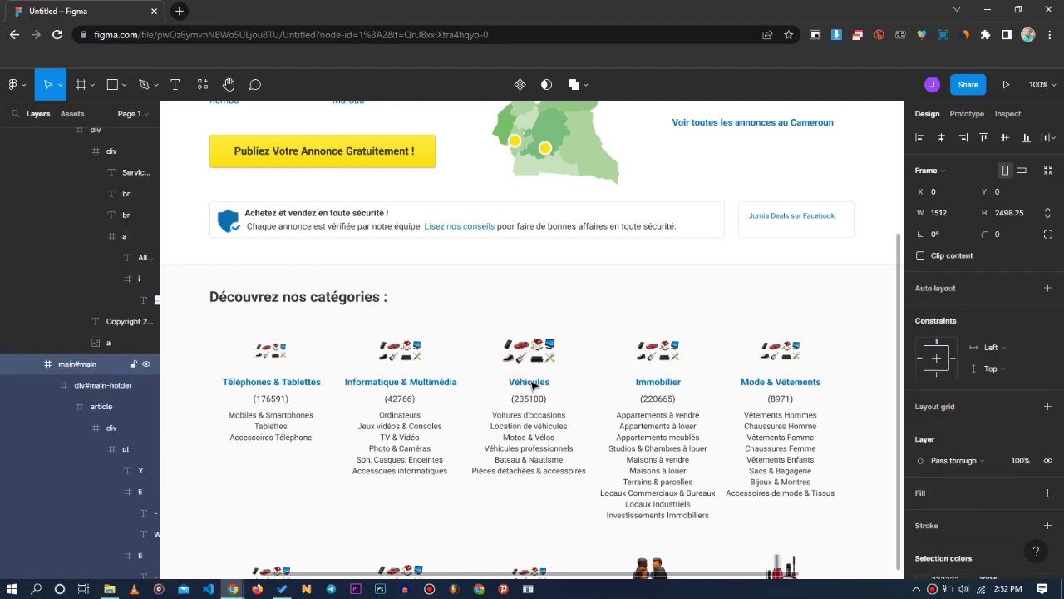
click(533, 384)
double_click(532, 384)
click(532, 384)
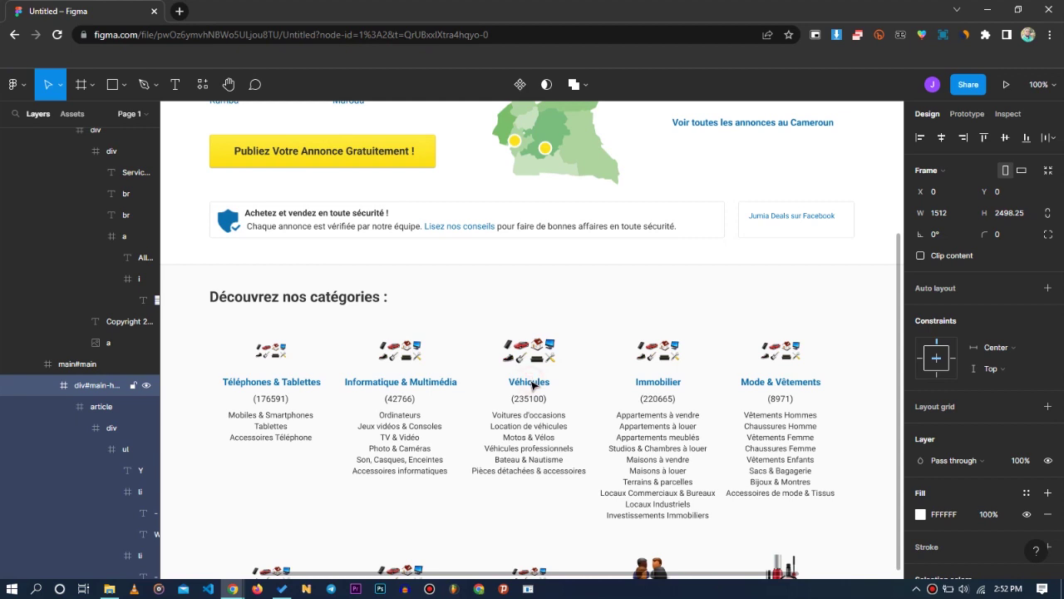
double_click(532, 384)
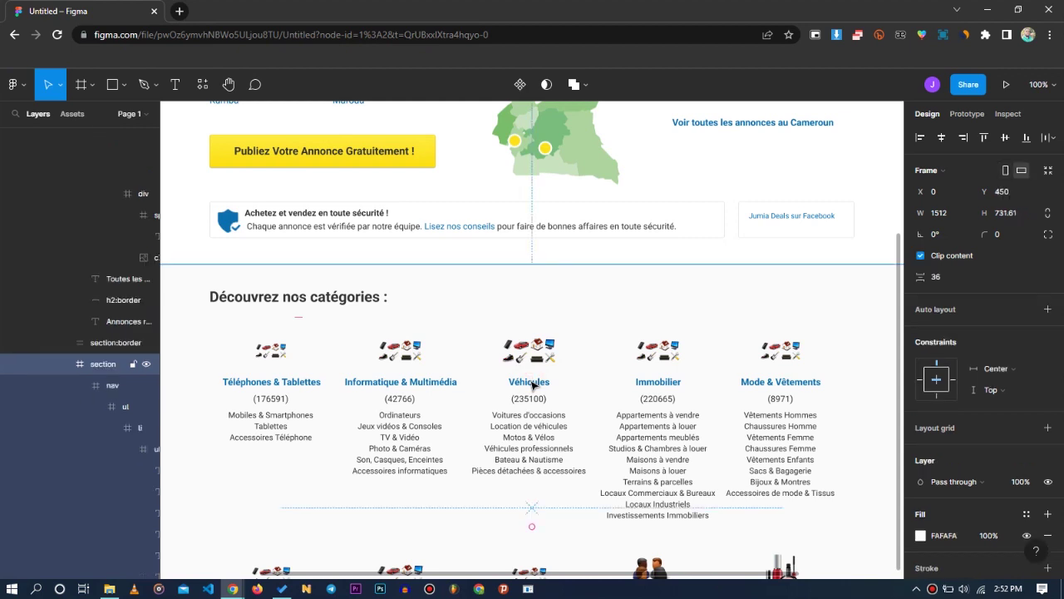
double_click(532, 384)
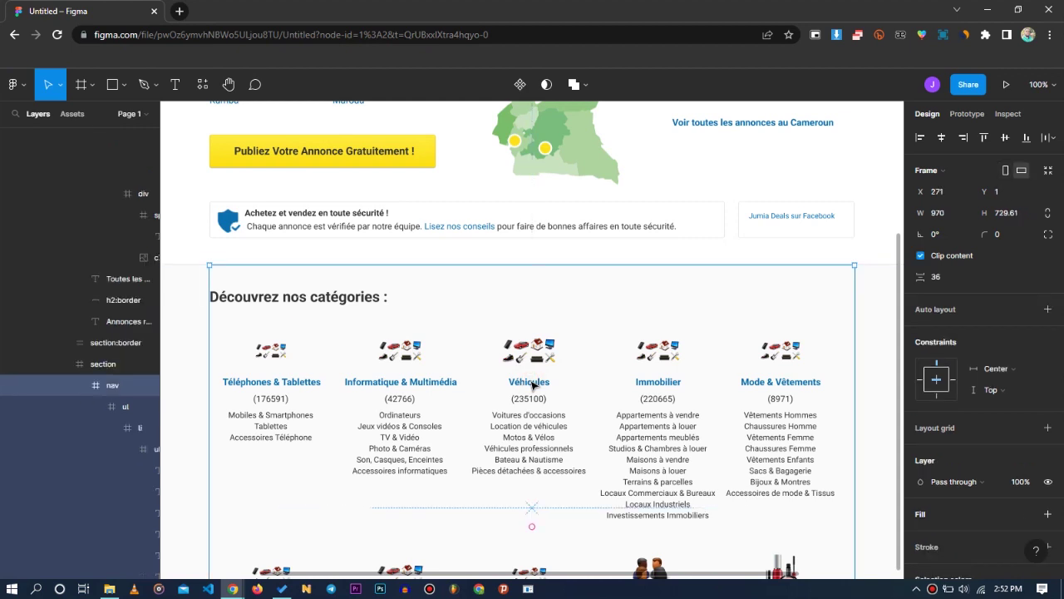
double_click(532, 384)
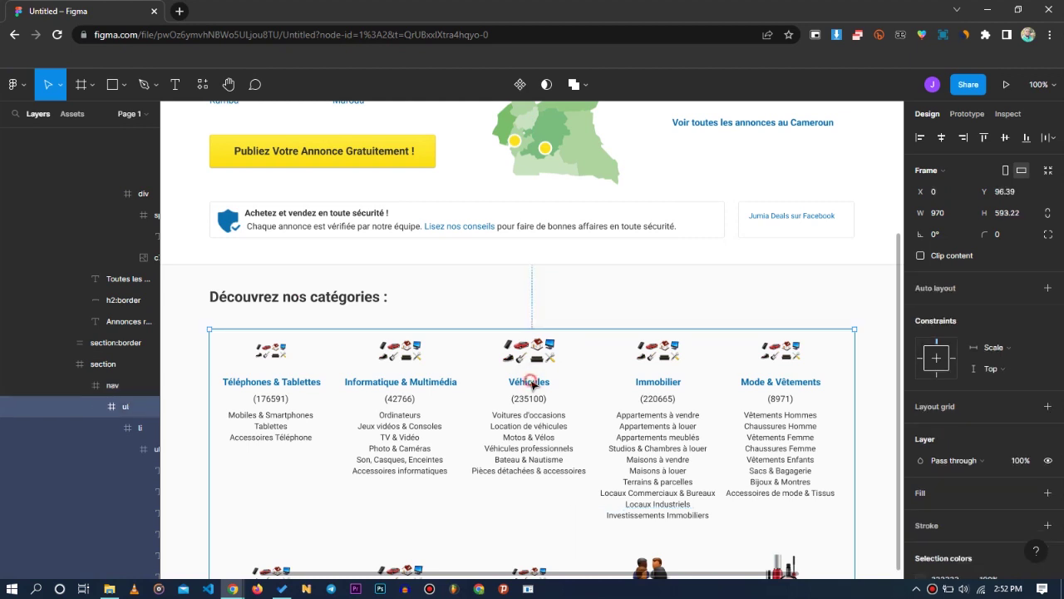
double_click(532, 384)
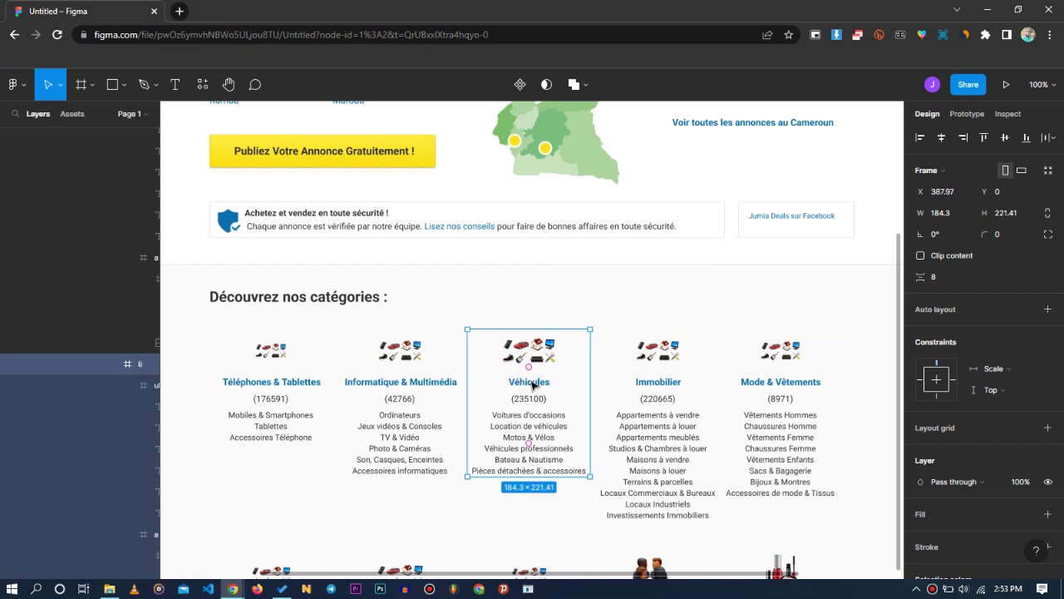
double_click(530, 381)
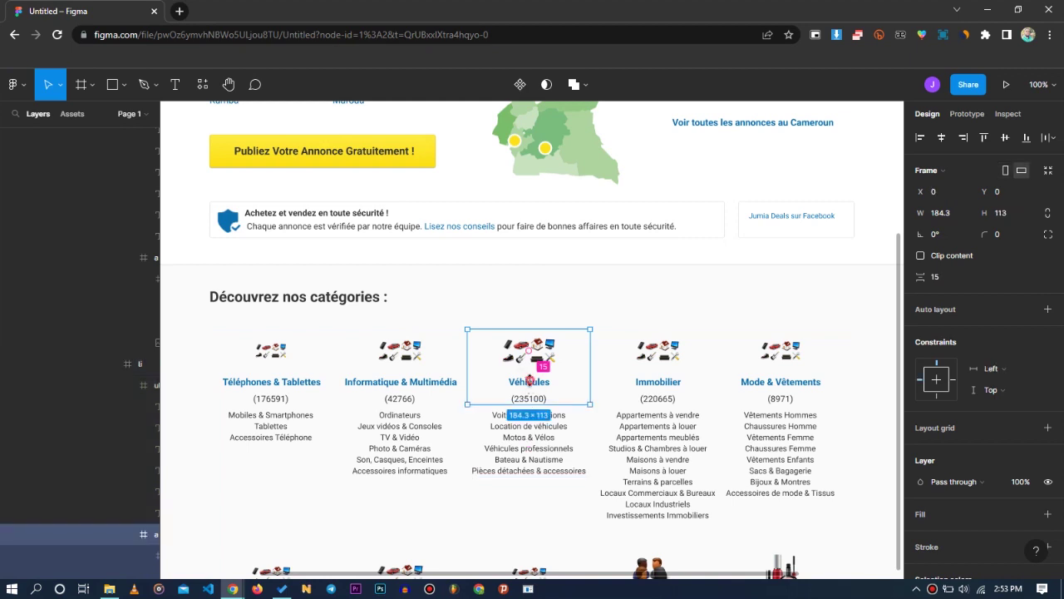
key(Delete)
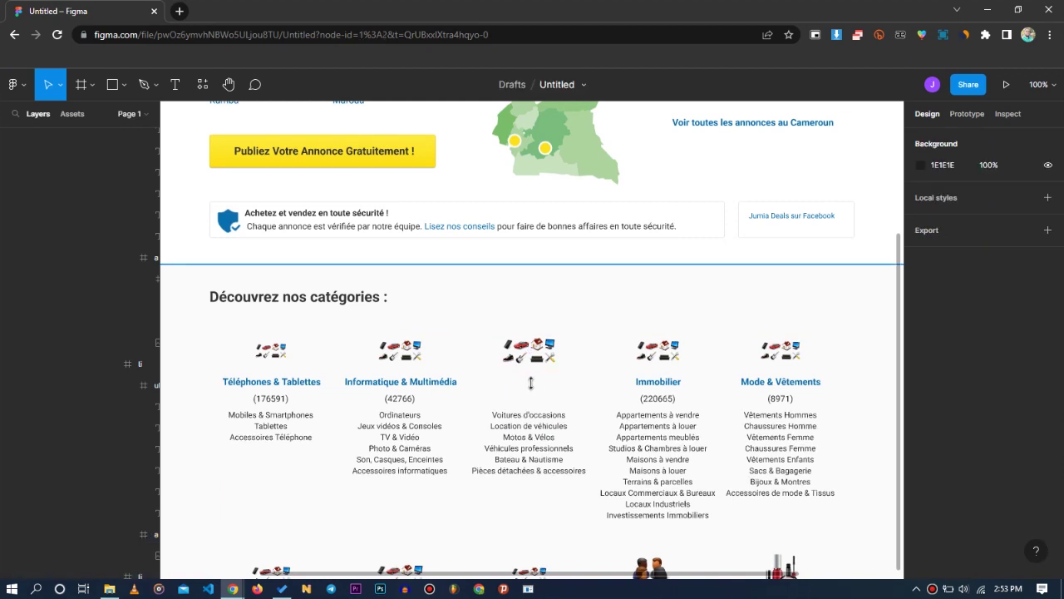
click(532, 380)
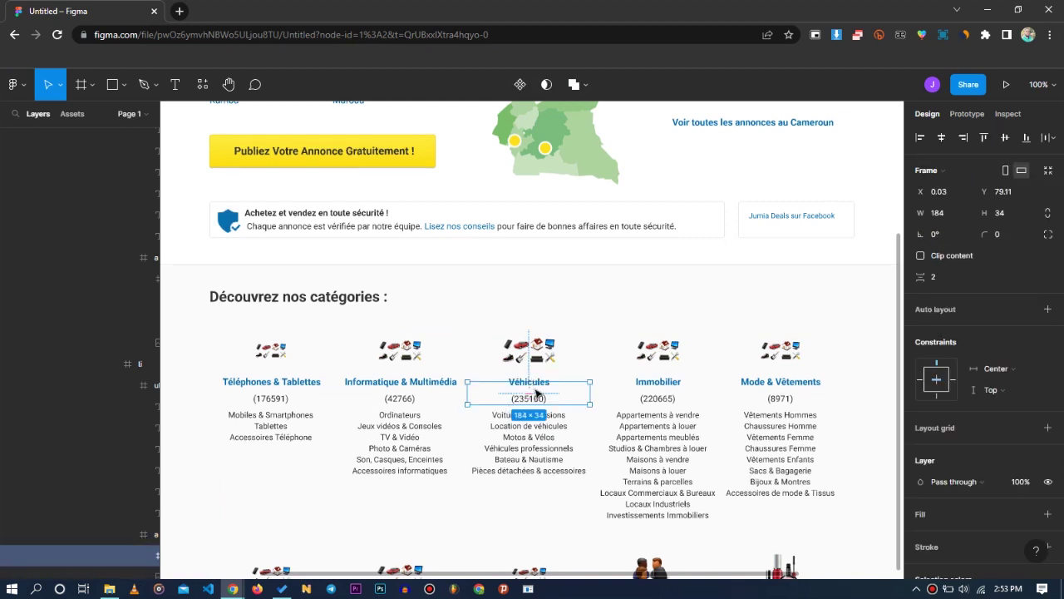
click(521, 443)
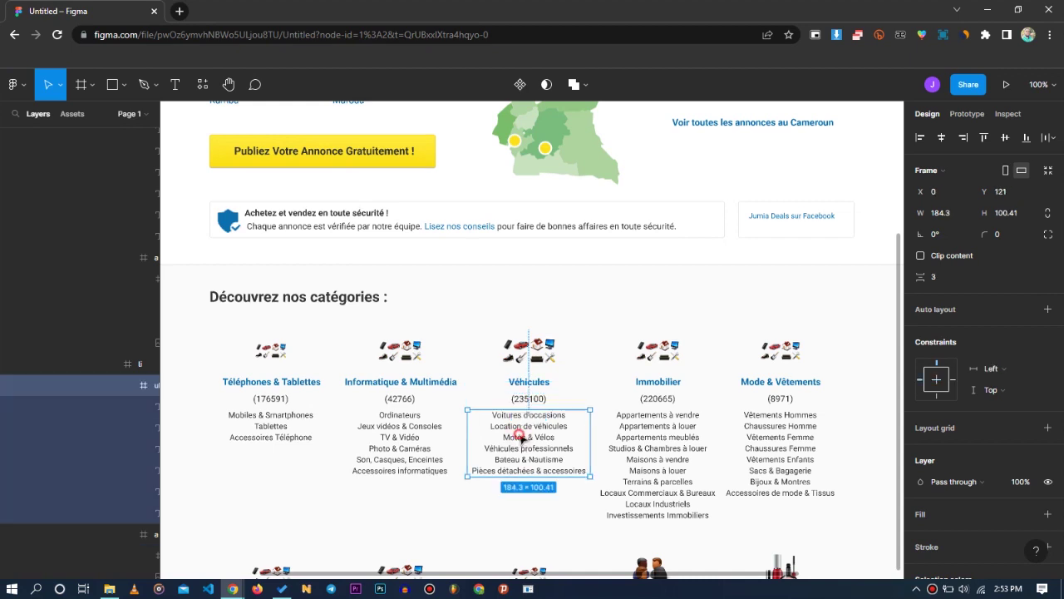
double_click(521, 438)
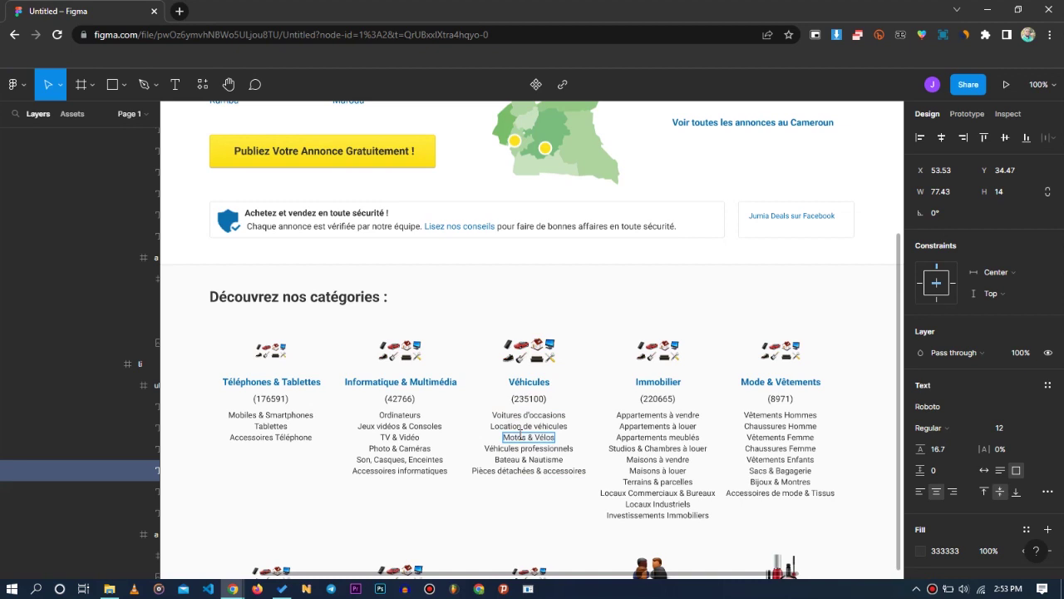
double_click(520, 439)
key(ctrl+a)
text(change text)
click(537, 450)
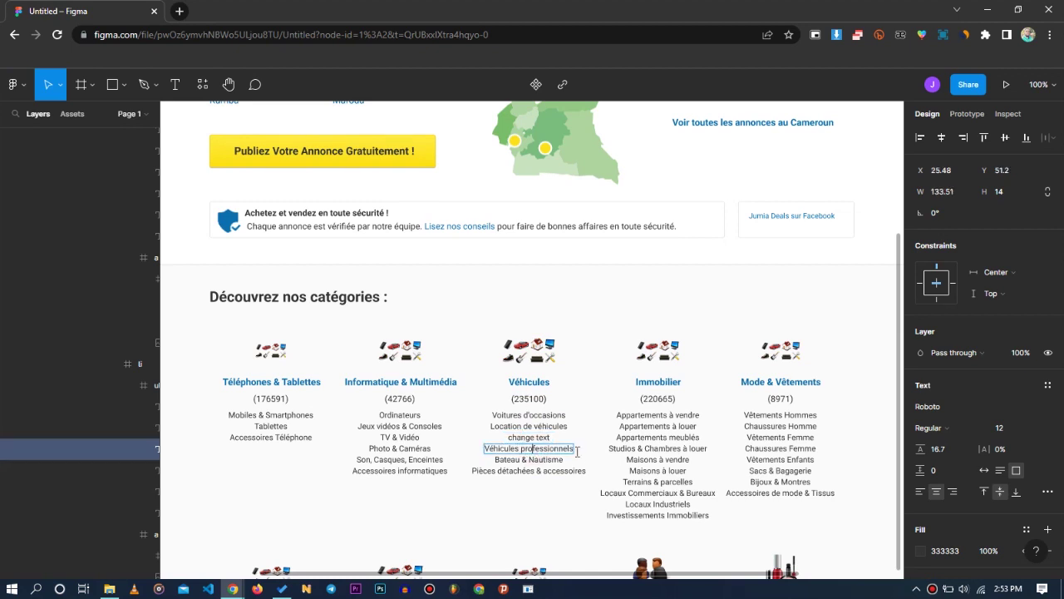
scroll(648, 499, down, 1)
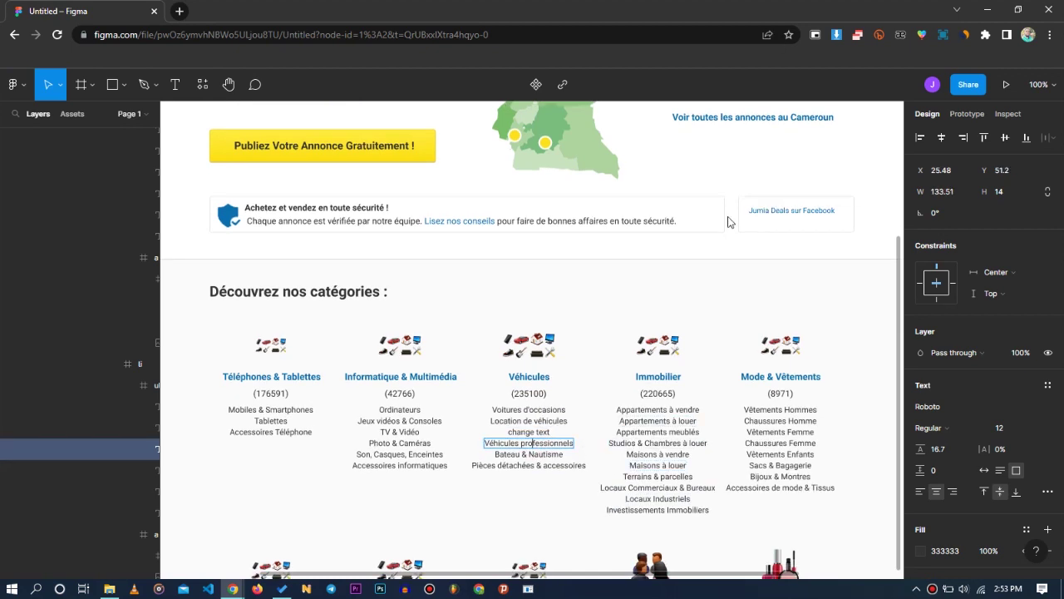
scroll(455, 481, down, 5)
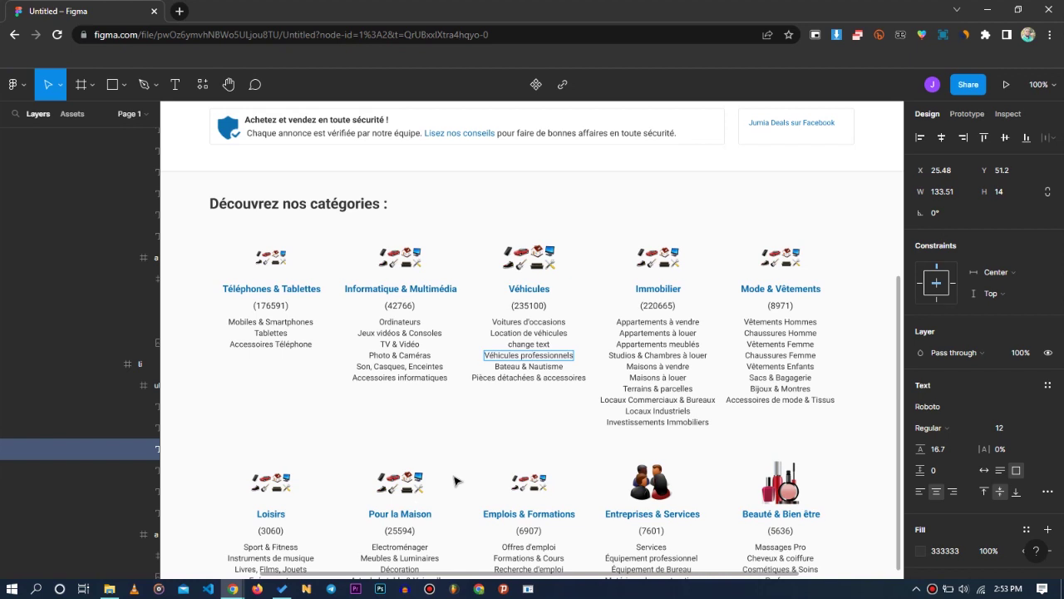
scroll(466, 486, down, 3)
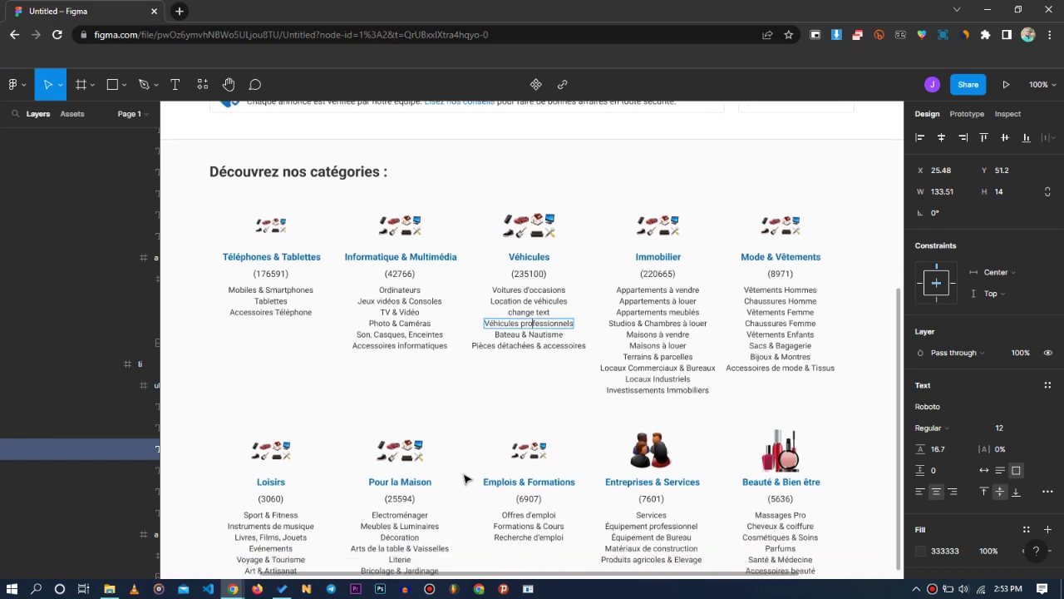
scroll(428, 445, down, 3)
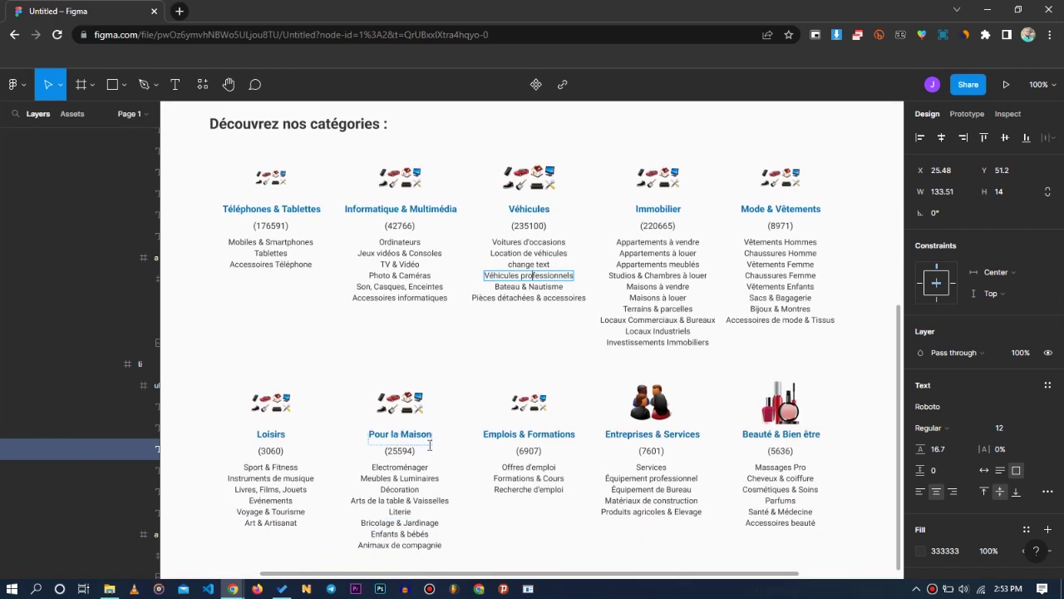
scroll(423, 466, down, 4)
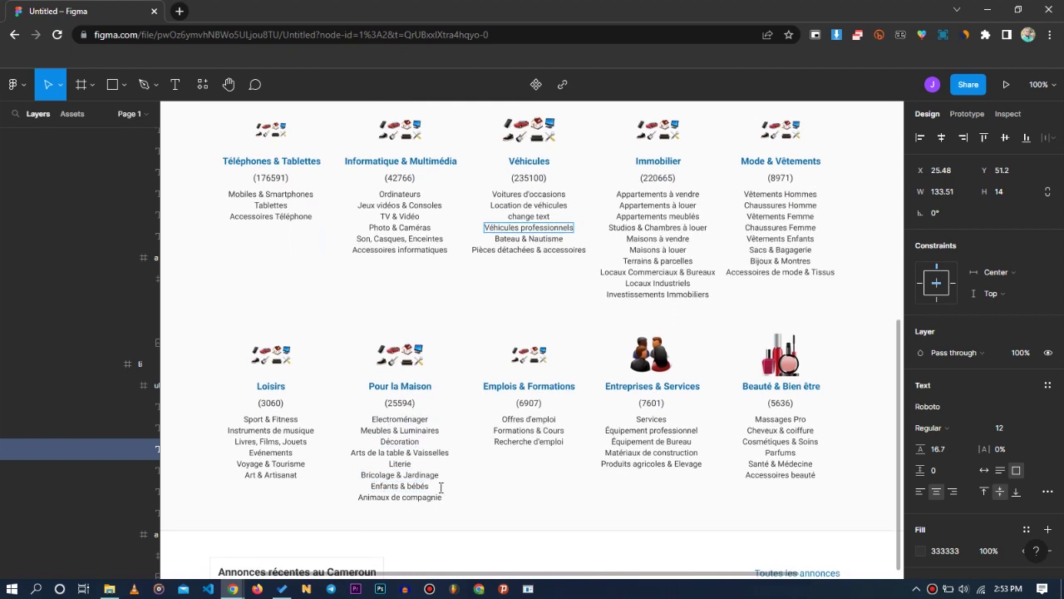
scroll(442, 493, down, 2)
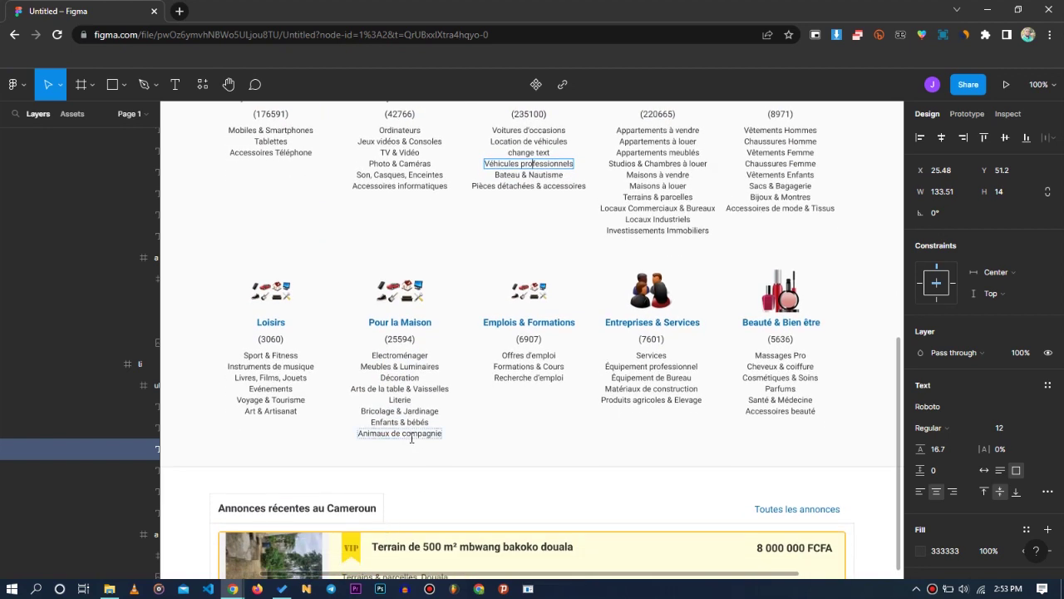
scroll(374, 341, down, 2)
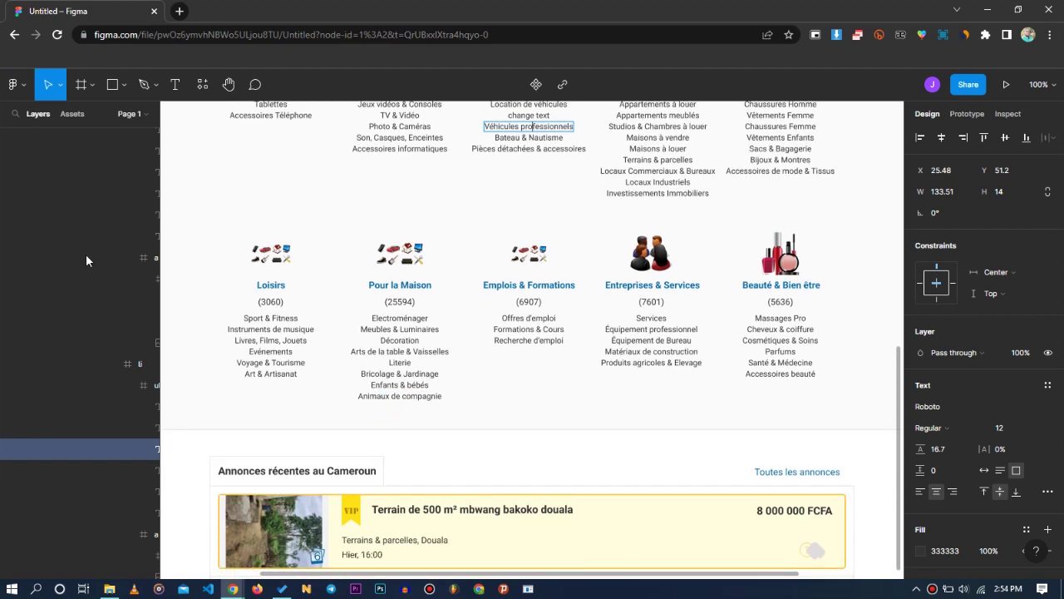
scroll(64, 164, left, 2)
scroll(65, 166, up, 3)
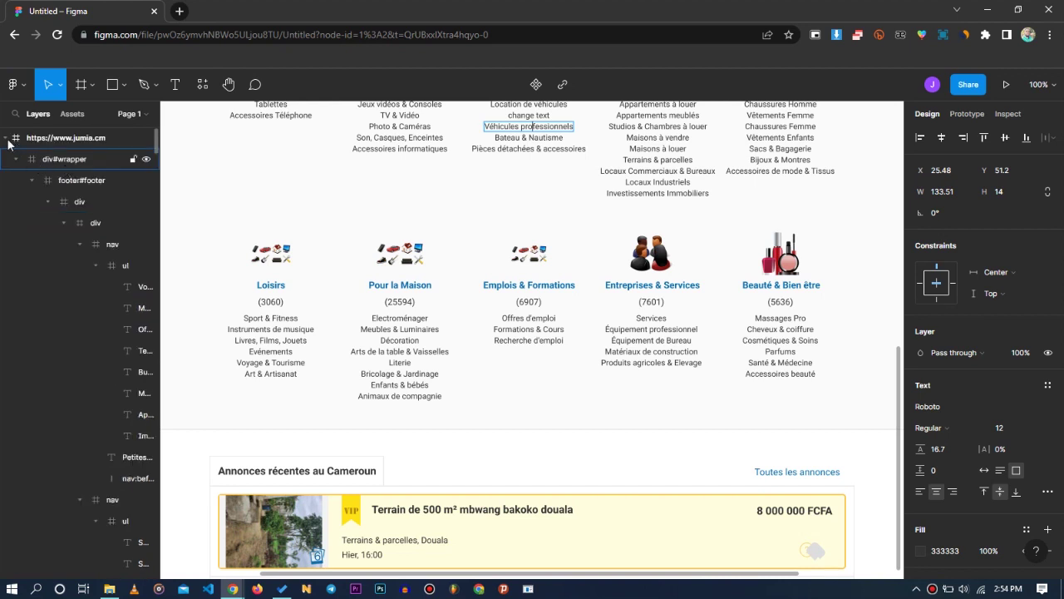
Collapse and hide the jumia.cm layer, then relaunch html.to.design from the main menu's Plugins list.
click(6, 143)
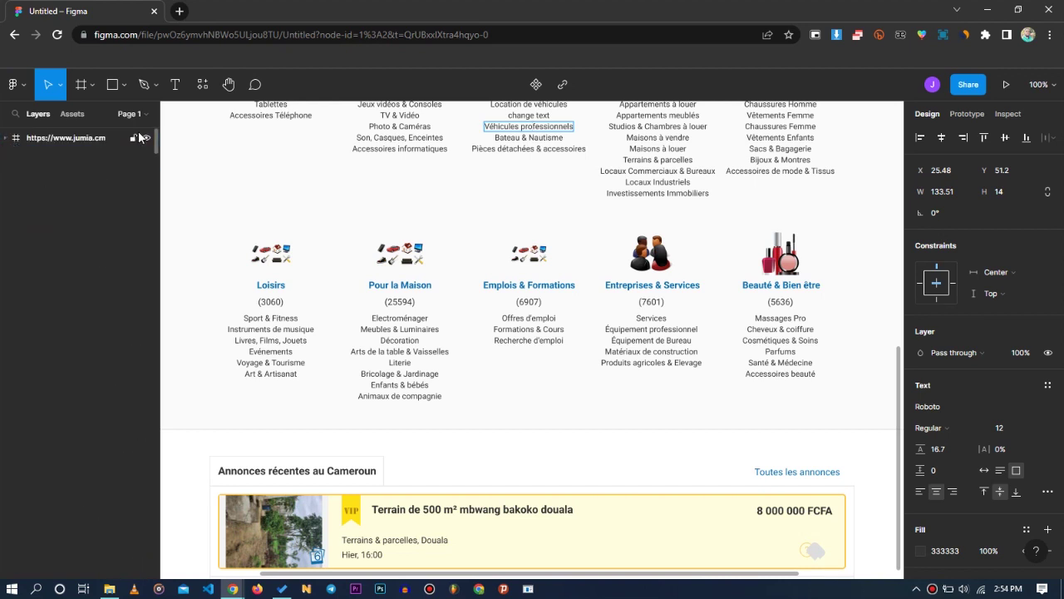
click(146, 138)
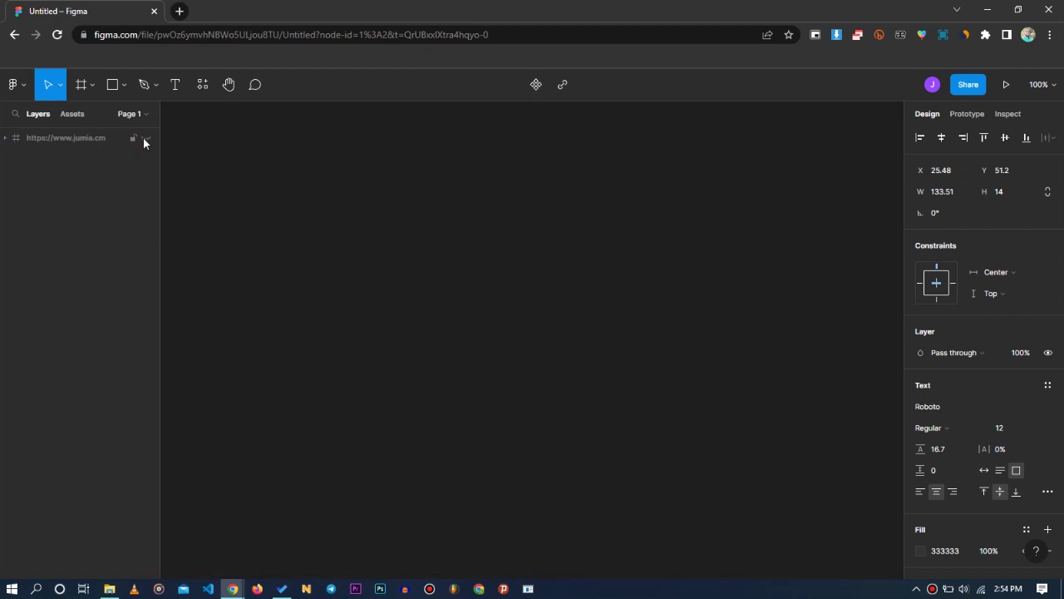
click(14, 84)
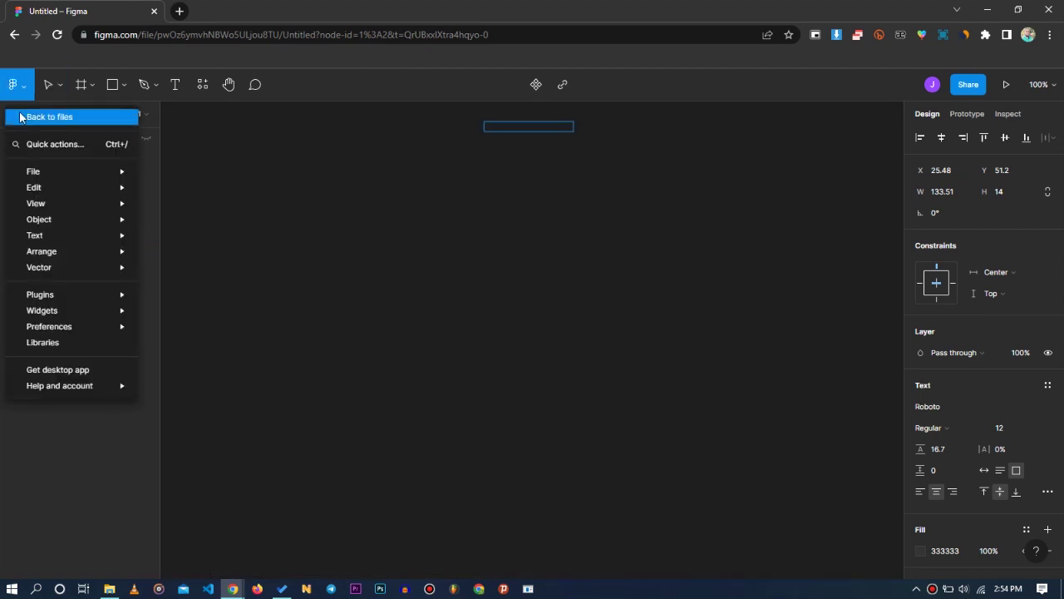
mouse_move(65, 298)
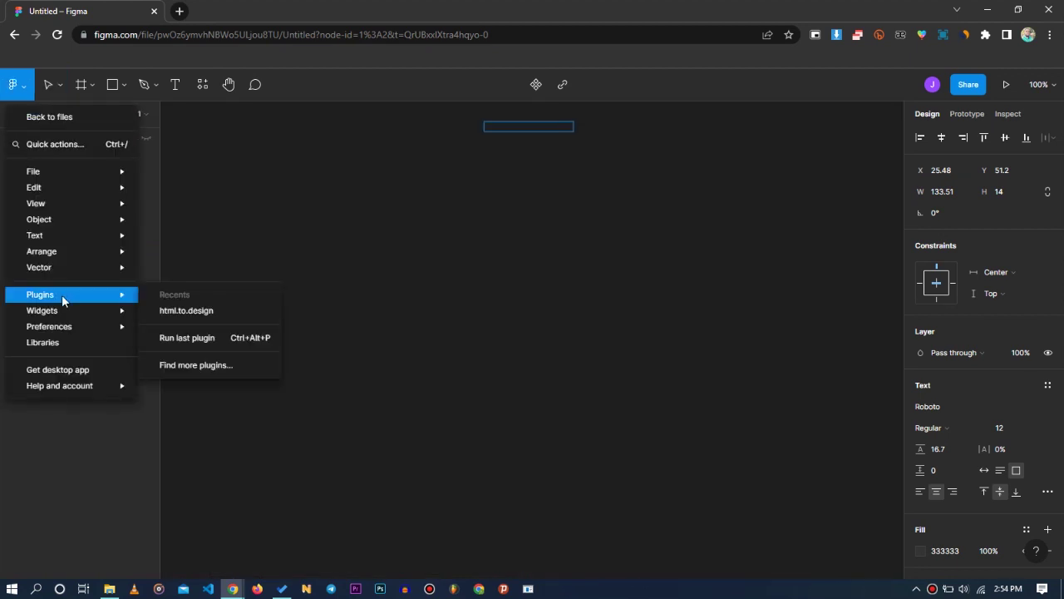
click(194, 313)
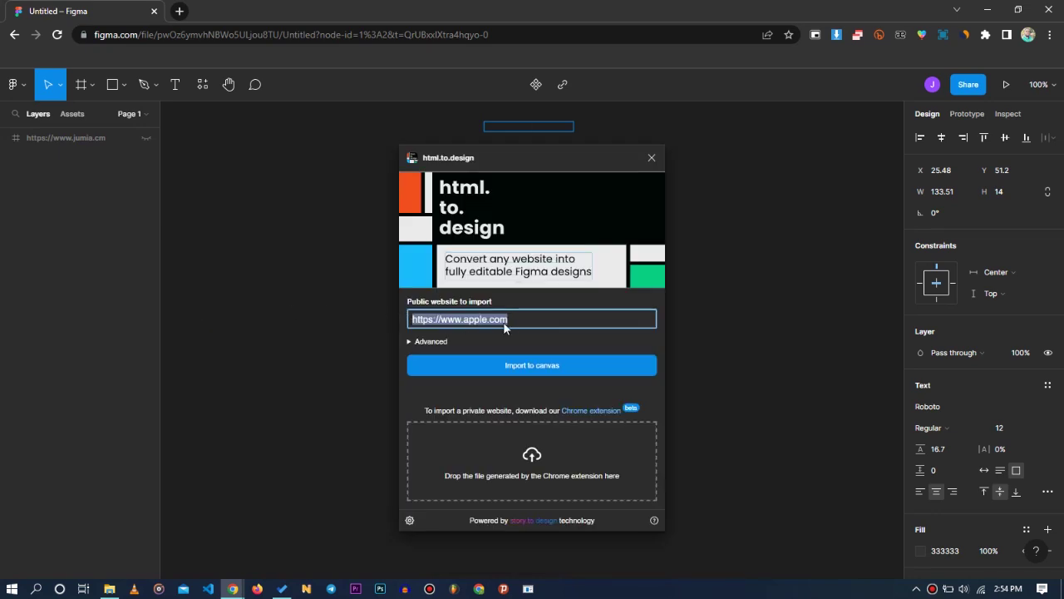
Replace 'apple' in the address with 'nexttimempire', import it to the canvas, and dismiss the font warnings.
click(512, 321)
double_click(478, 320)
text(nexttime)
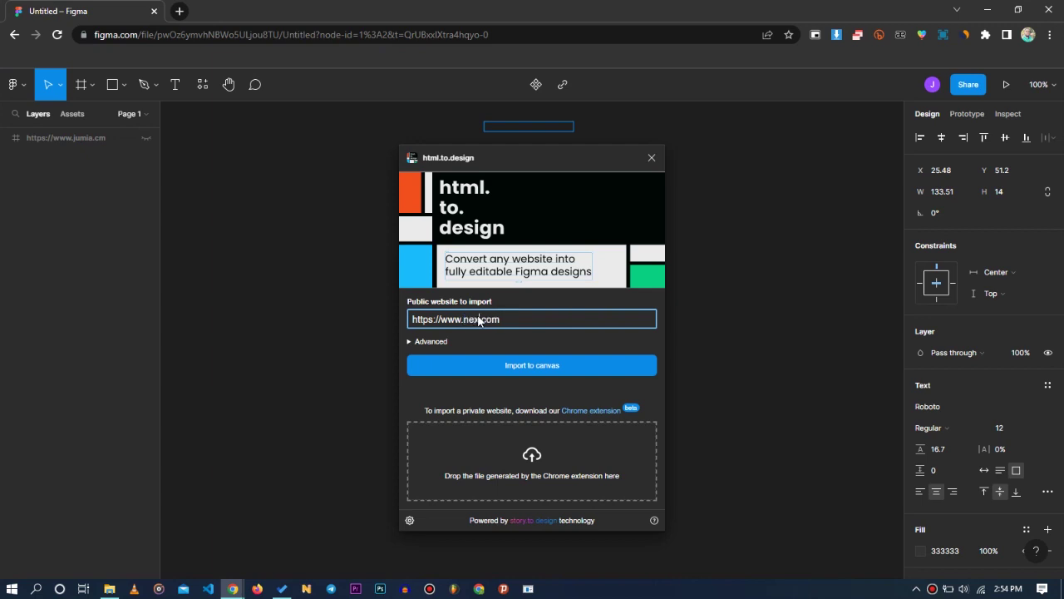
text(mpire)
click(547, 367)
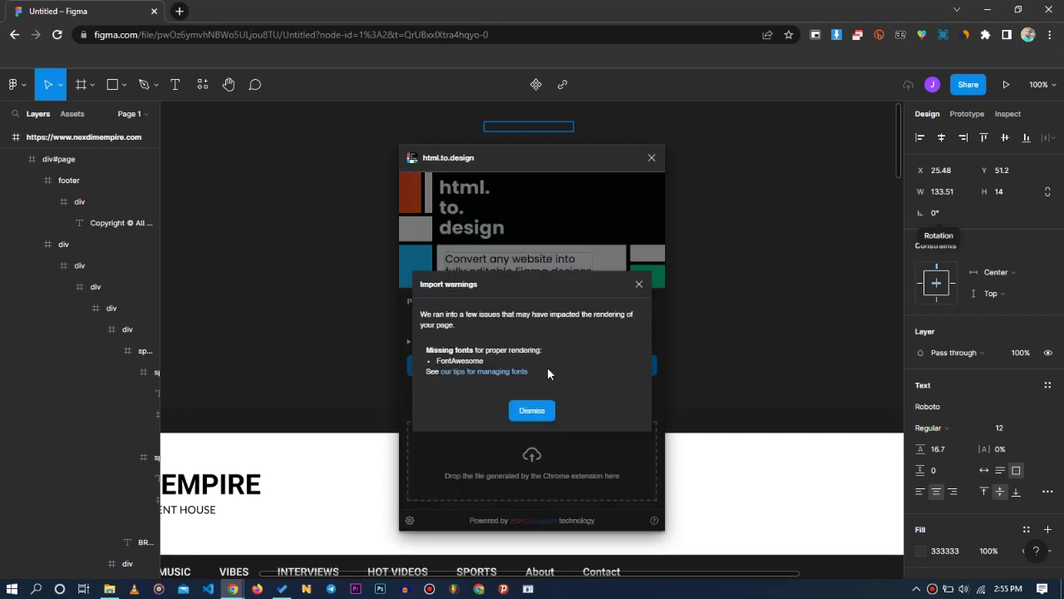
click(522, 416)
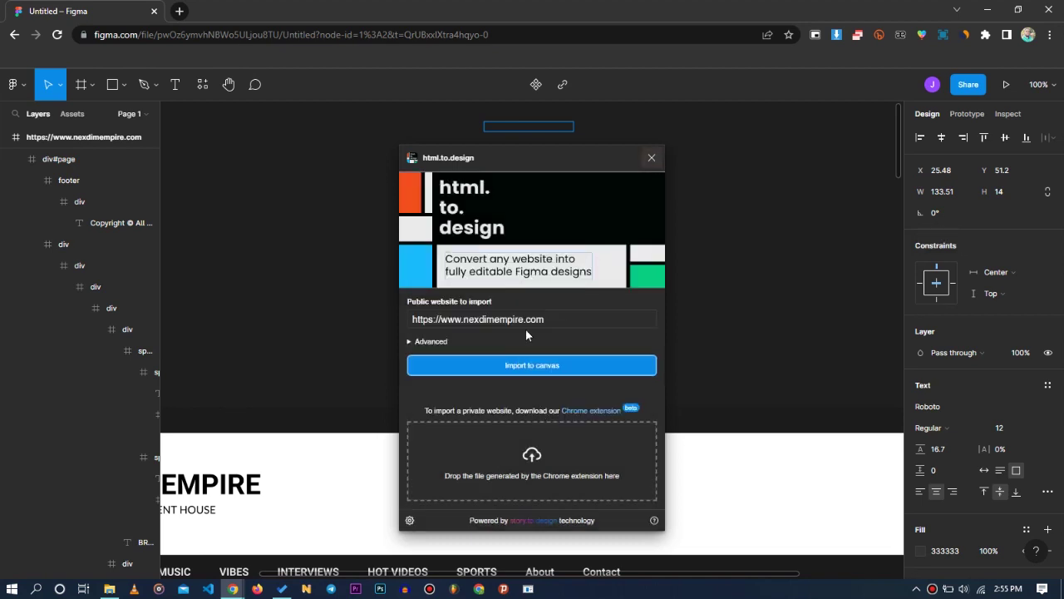
scroll(481, 379, down, 1)
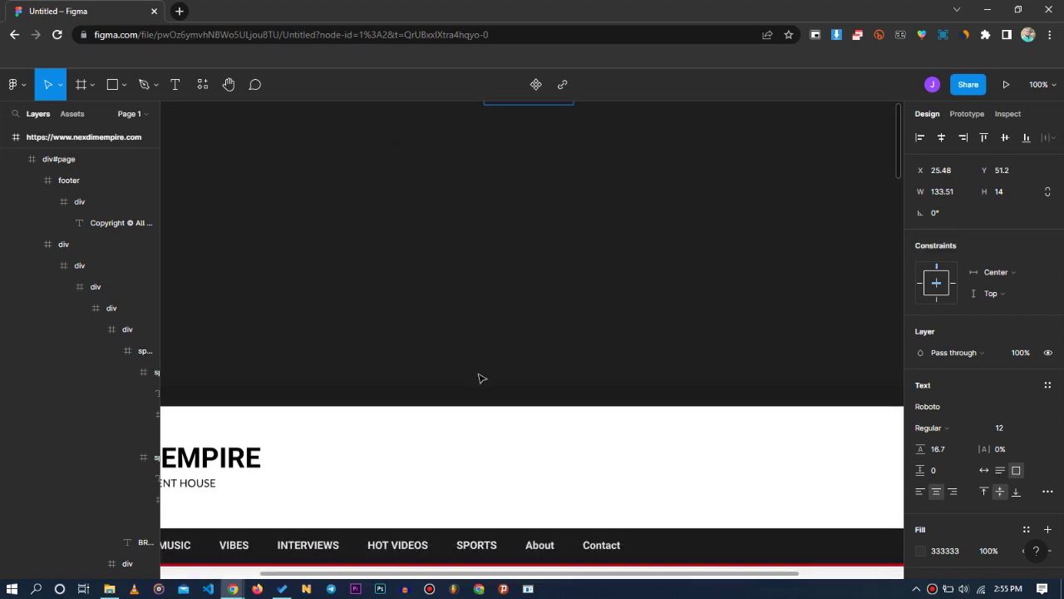
scroll(479, 378, down, 1)
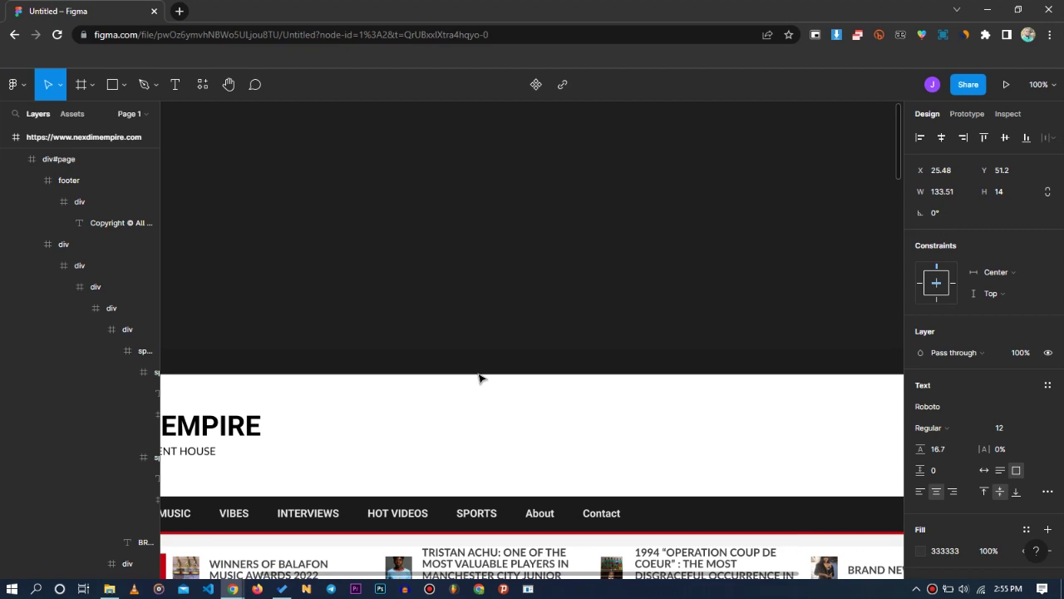
scroll(479, 378, down, 1)
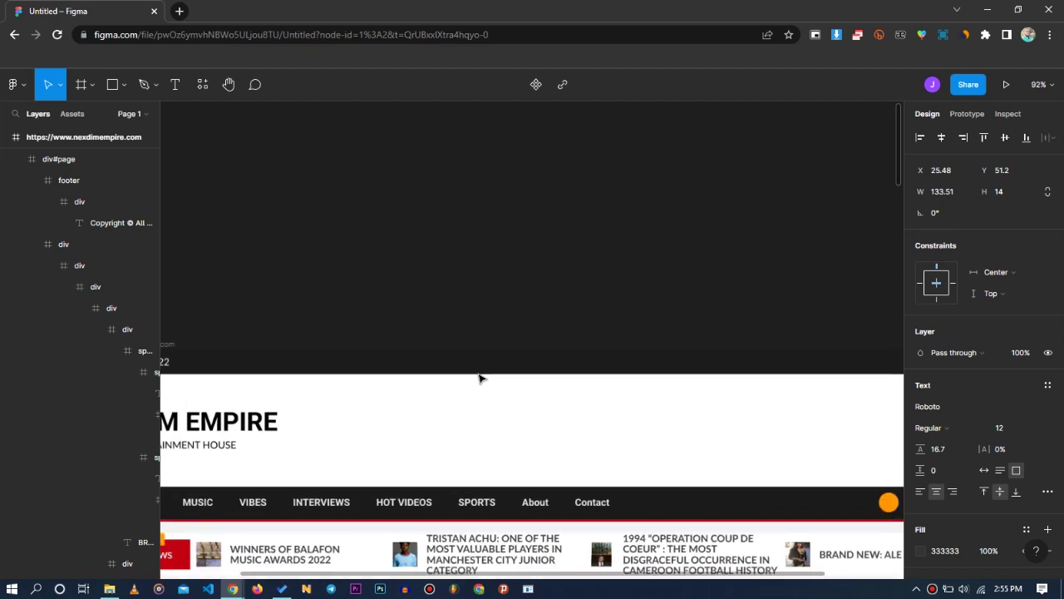
scroll(479, 378, down, 4)
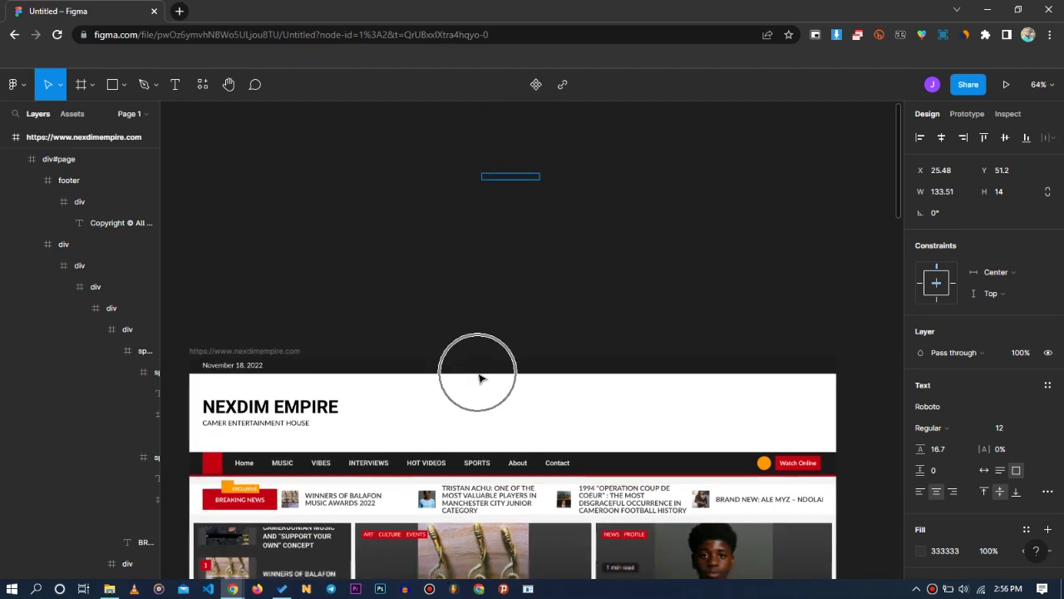
scroll(481, 378, down, 4)
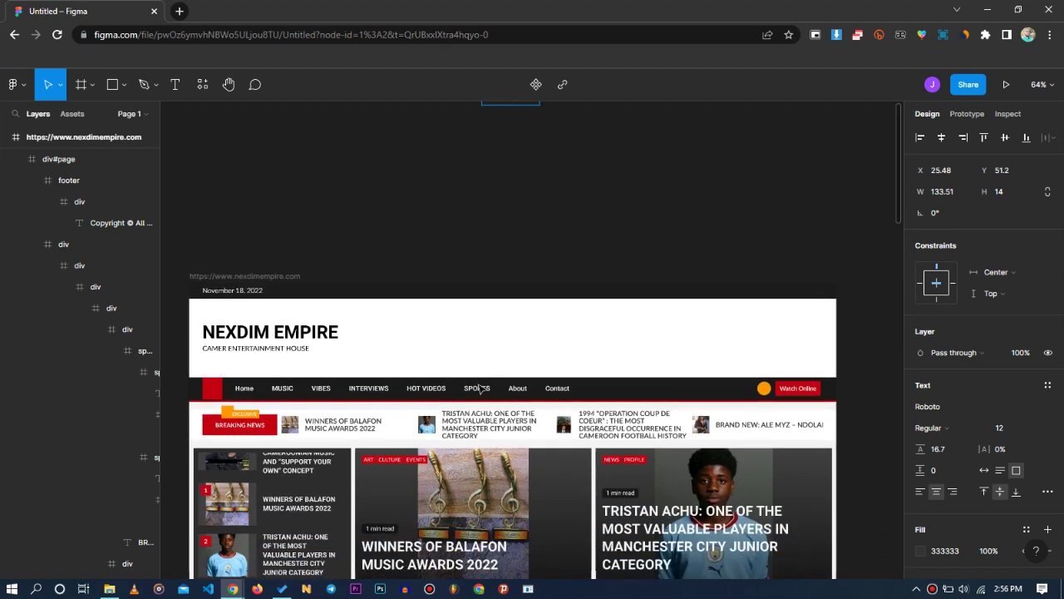
scroll(587, 462, down, 2)
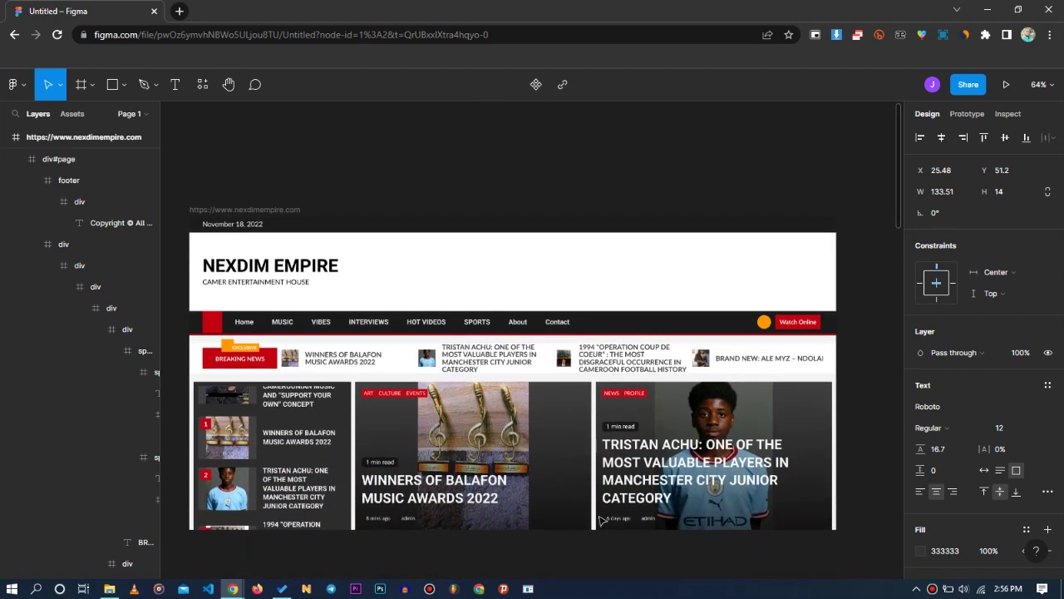
scroll(603, 474, down, 2)
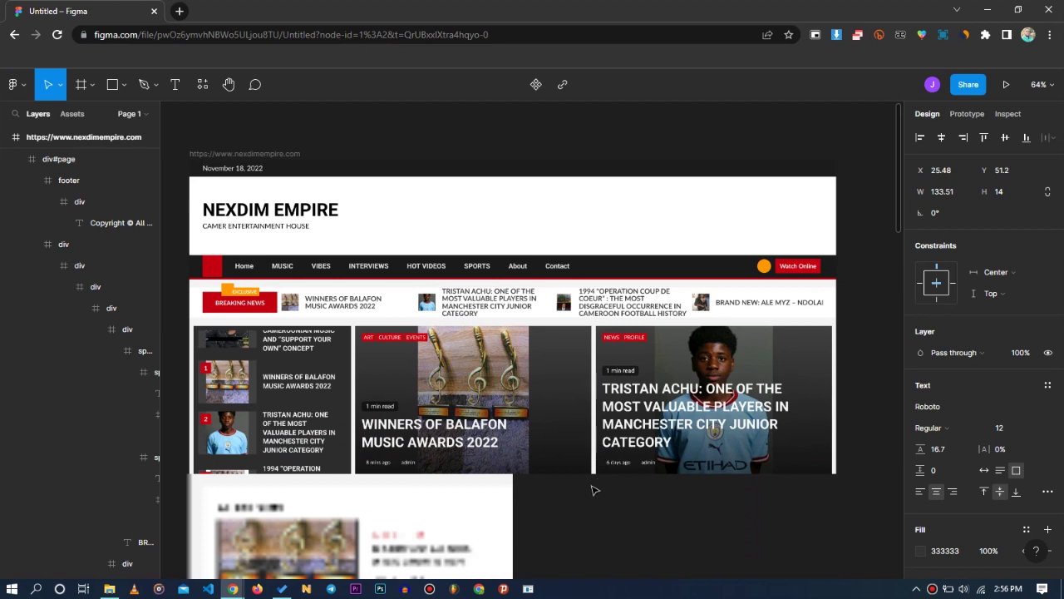
scroll(568, 501, down, 1)
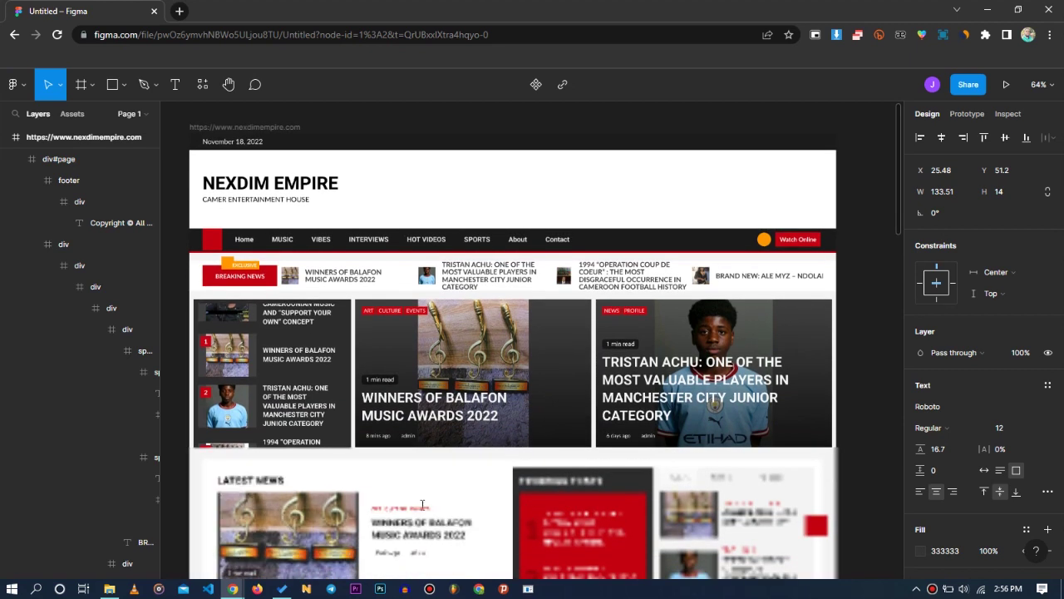
scroll(423, 505, down, 1)
scroll(422, 505, down, 3)
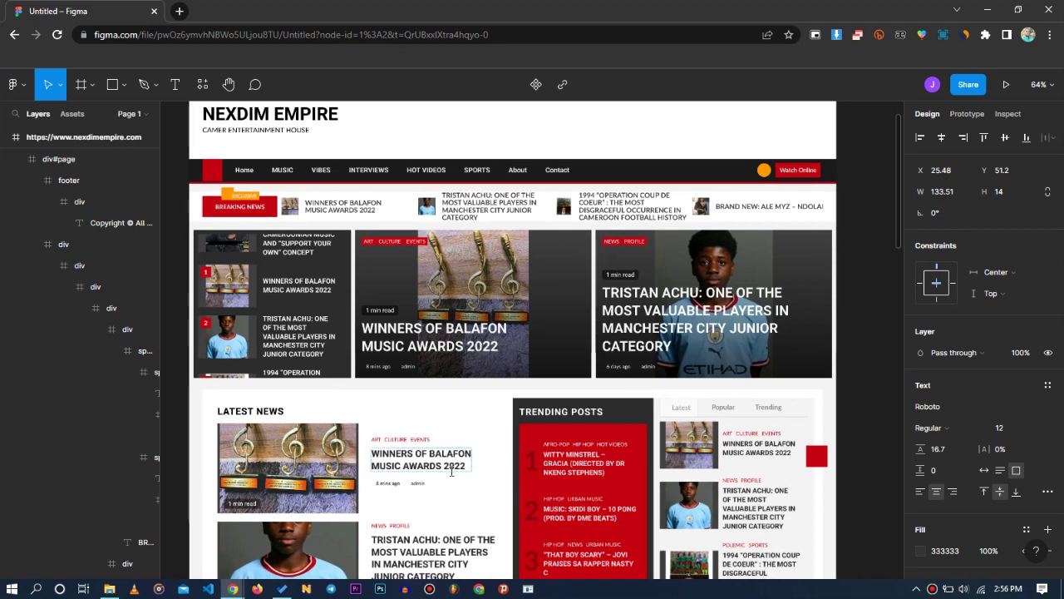
scroll(453, 475, down, 1)
scroll(454, 475, down, 4)
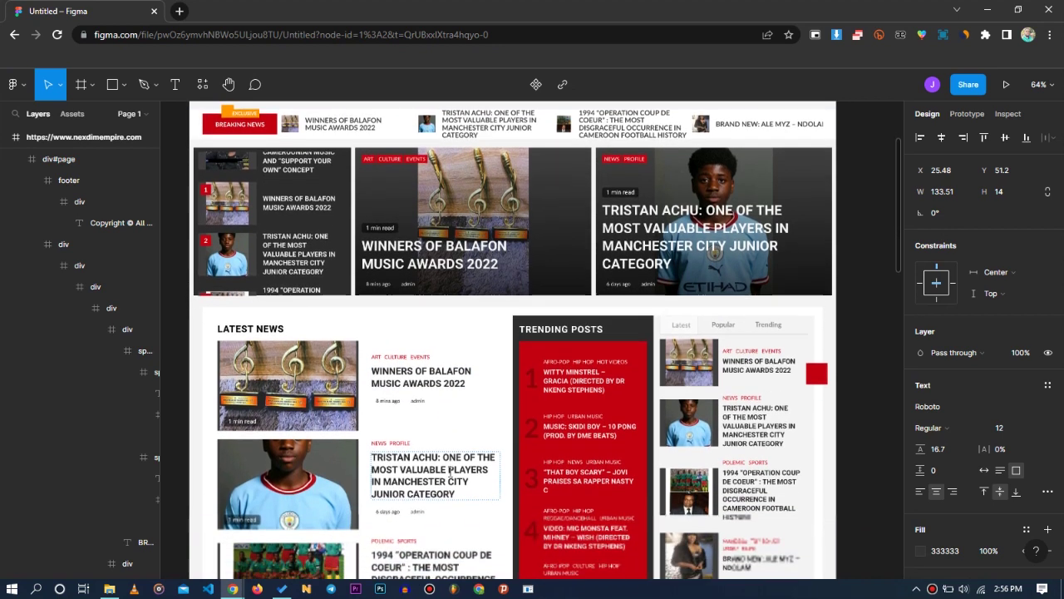
scroll(452, 469, down, 1)
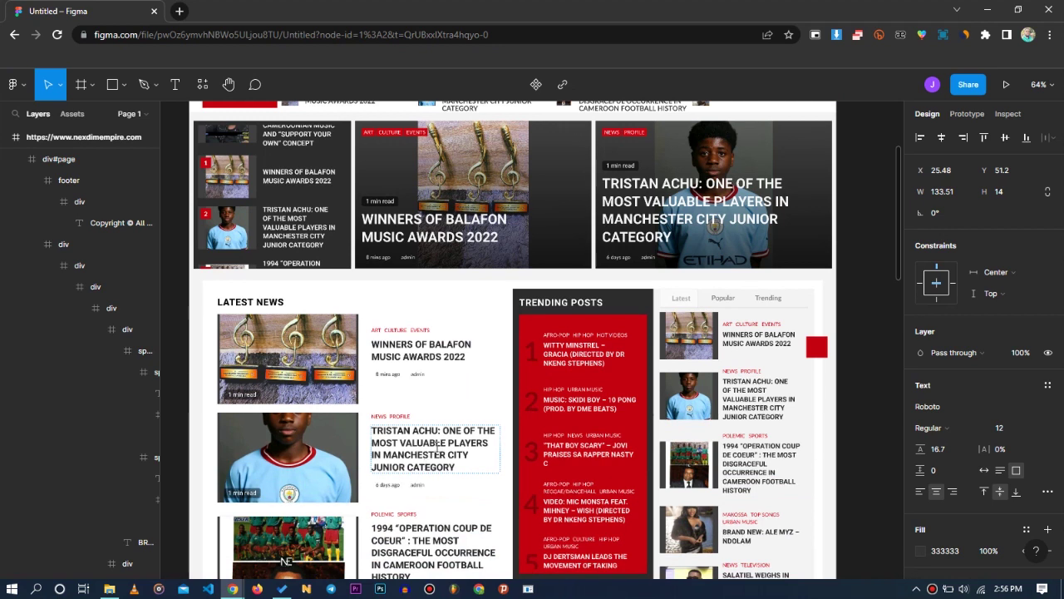
scroll(418, 400, down, 2)
scroll(418, 400, down, 3)
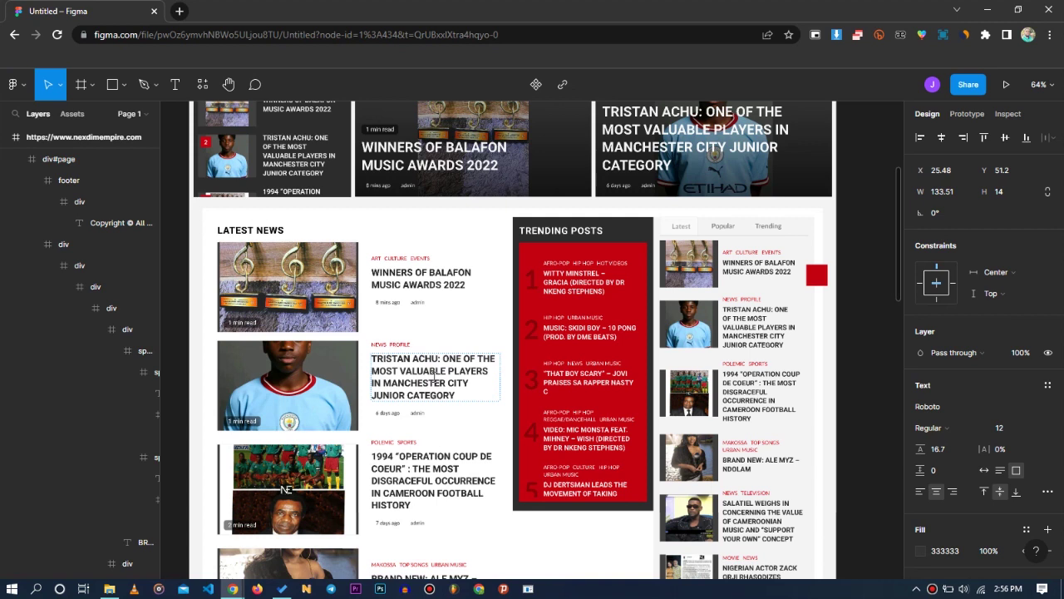
Change the TRISTAN ACHU Latest News headline text to 'wwhatever I like'.
double_click(424, 371)
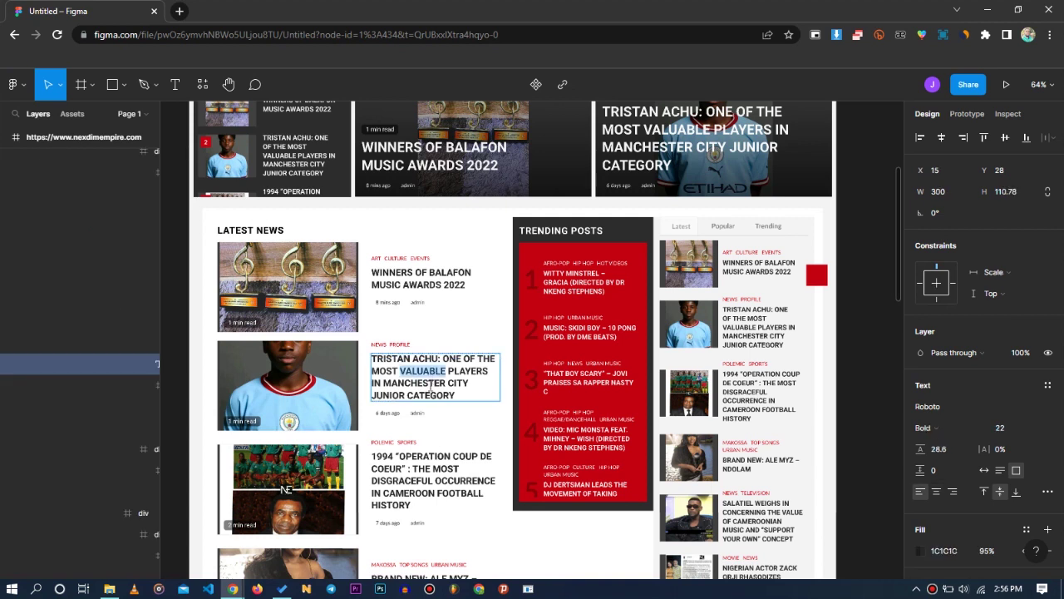
key(ctrl+a)
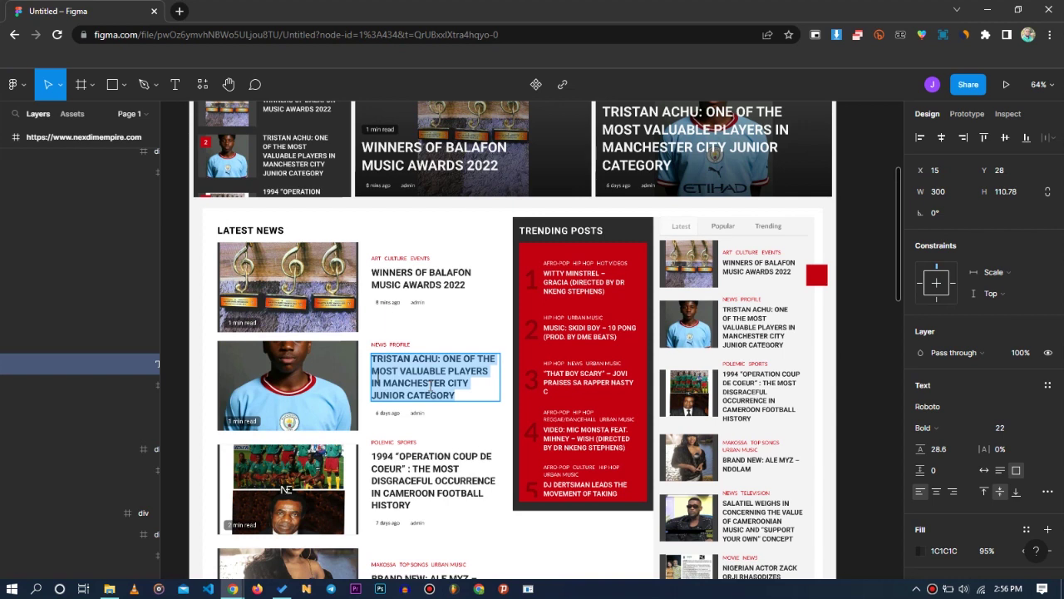
text(wwhatever I like)
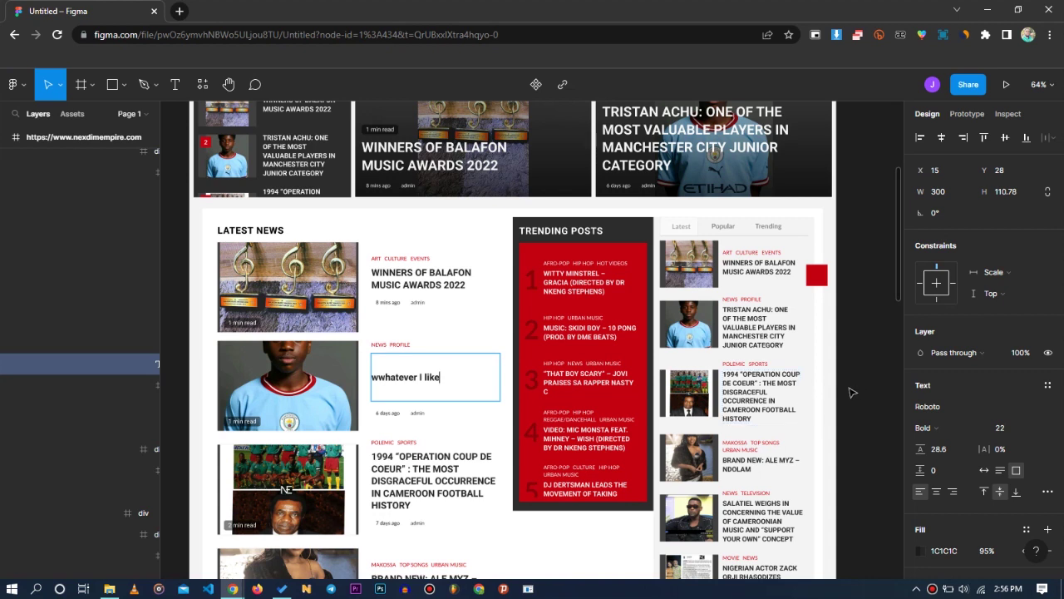
scroll(848, 394, down, 8)
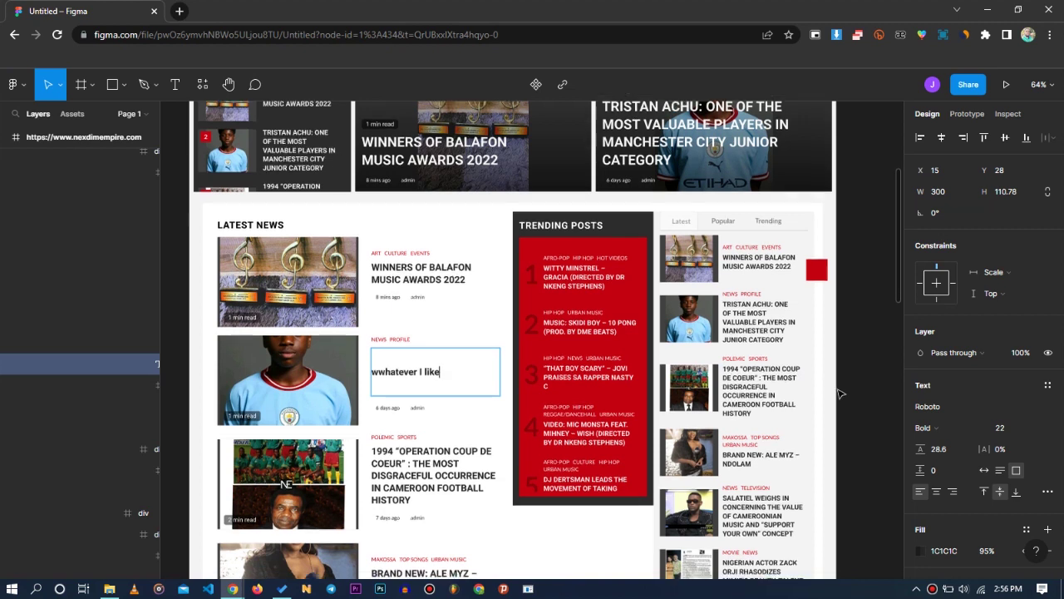
Collapse the nexdimempire frame in the Layers panel and toggle its visibility off.
scroll(840, 397, down, 6)
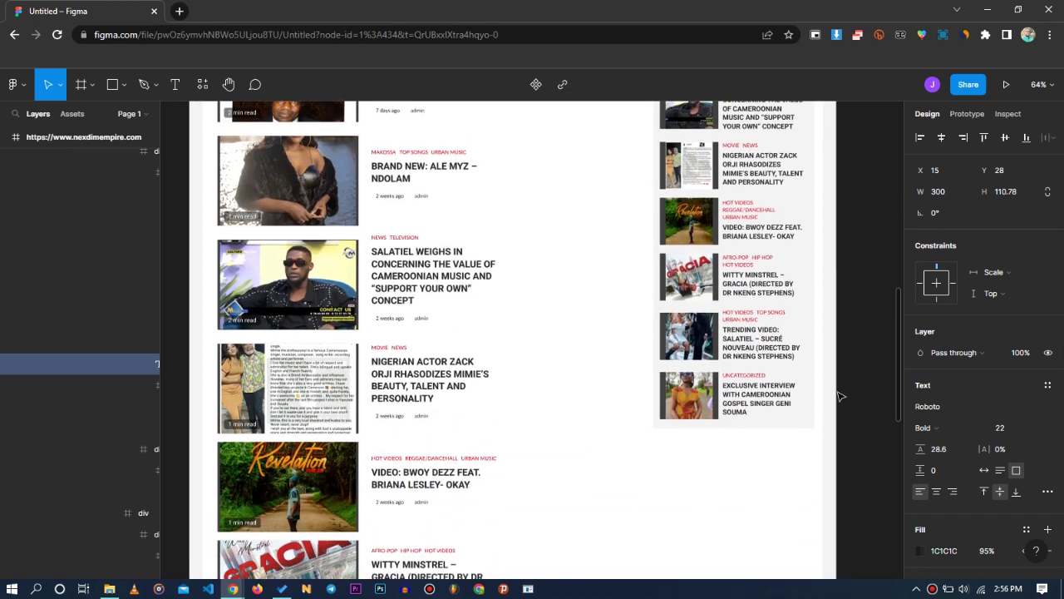
scroll(831, 403, down, 3)
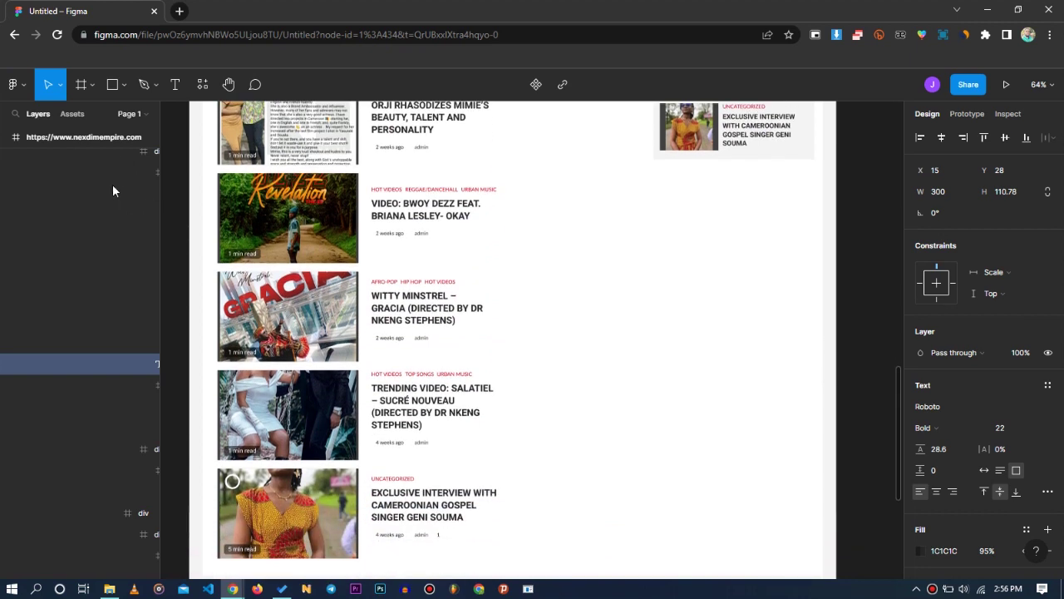
scroll(89, 205, up, 3)
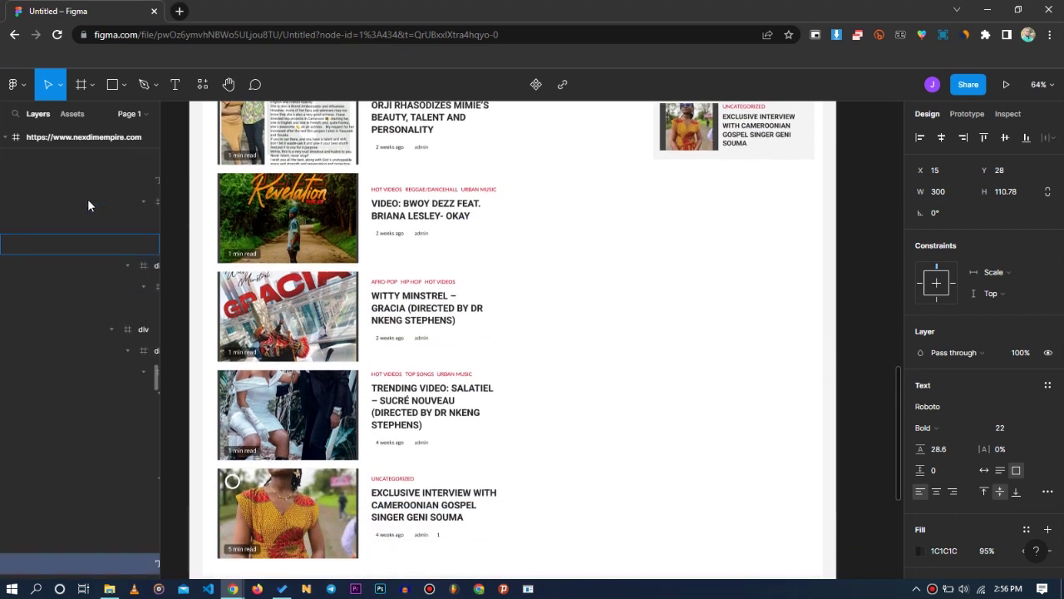
scroll(87, 199, up, 2)
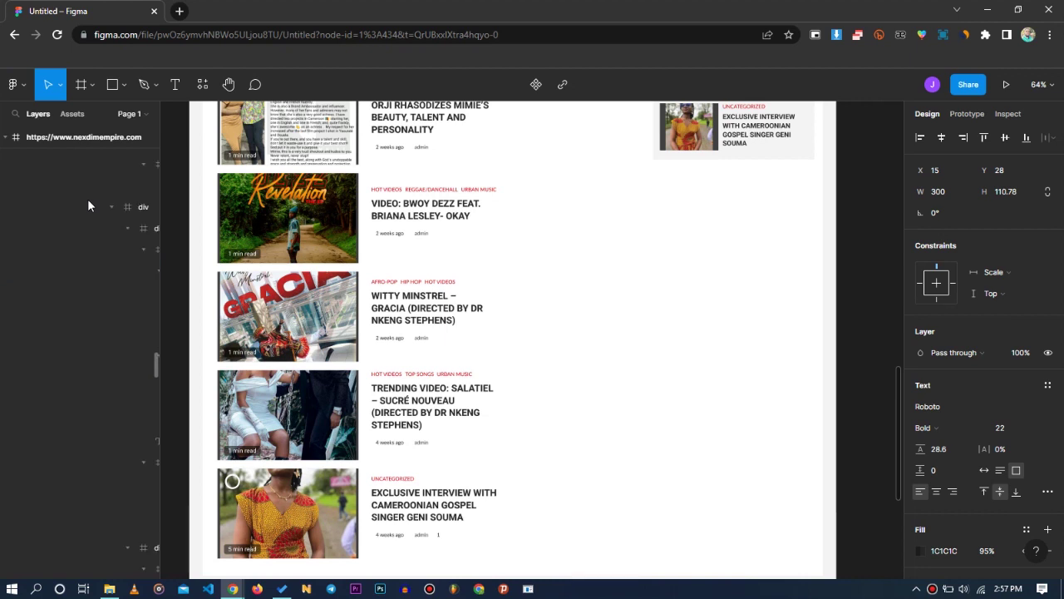
scroll(87, 199, up, 1)
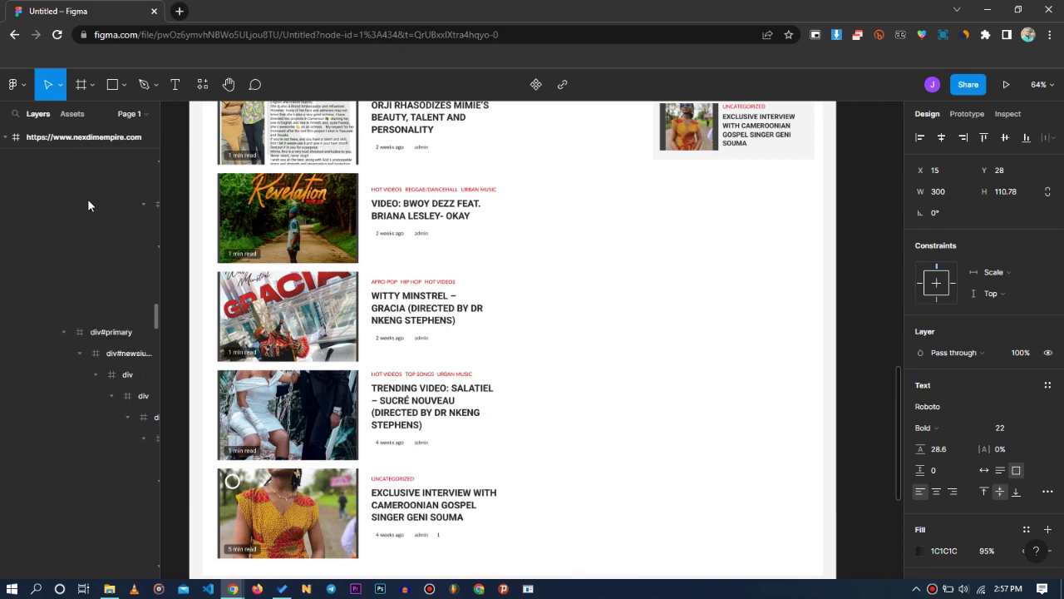
scroll(87, 199, up, 2)
scroll(89, 204, up, 2)
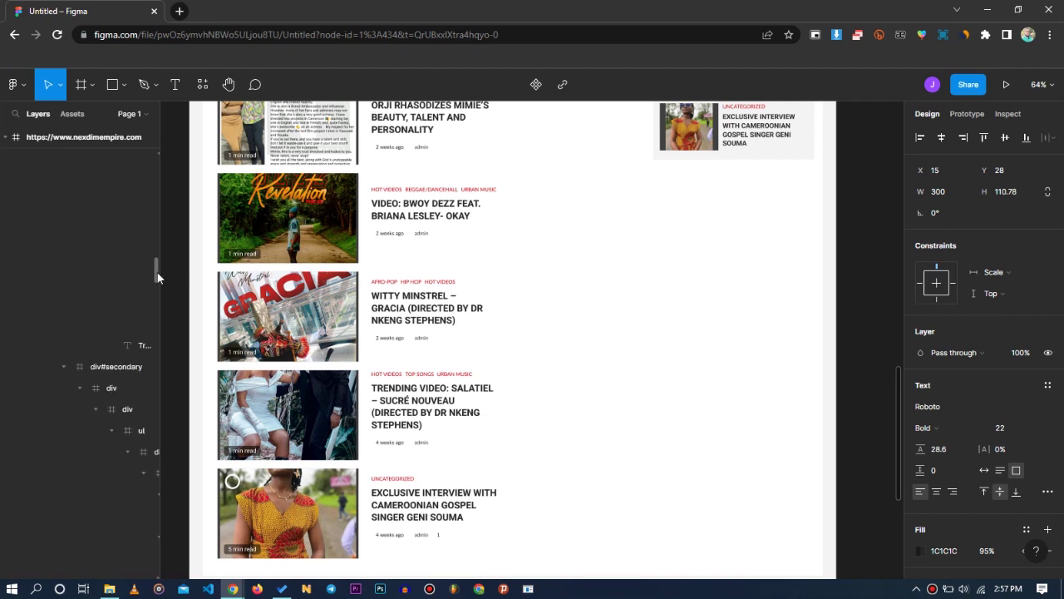
scroll(157, 278, up, 2)
scroll(157, 168, up, 3)
scroll(156, 186, up, 3)
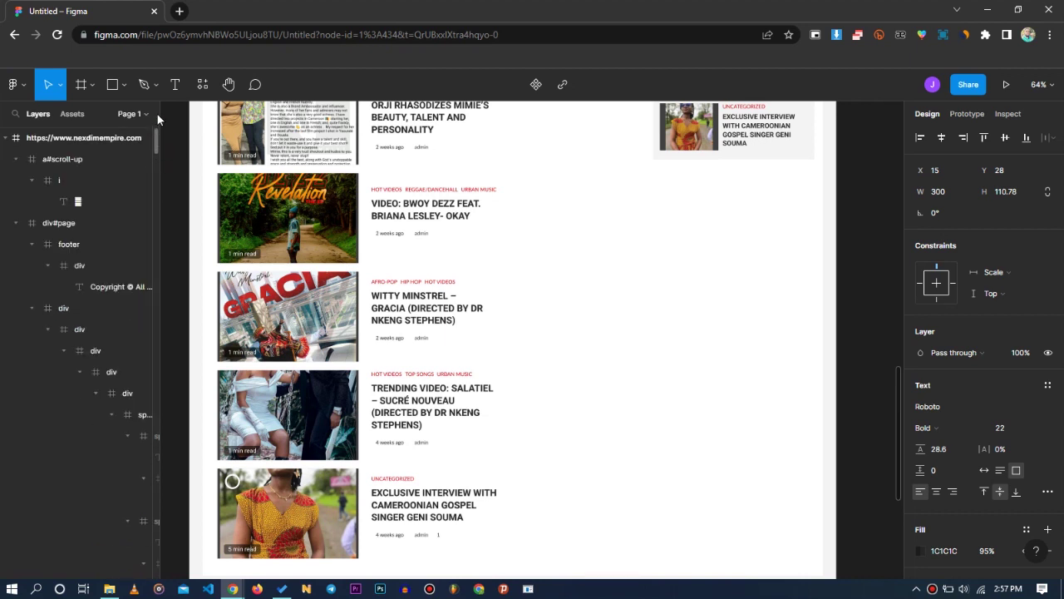
click(5, 139)
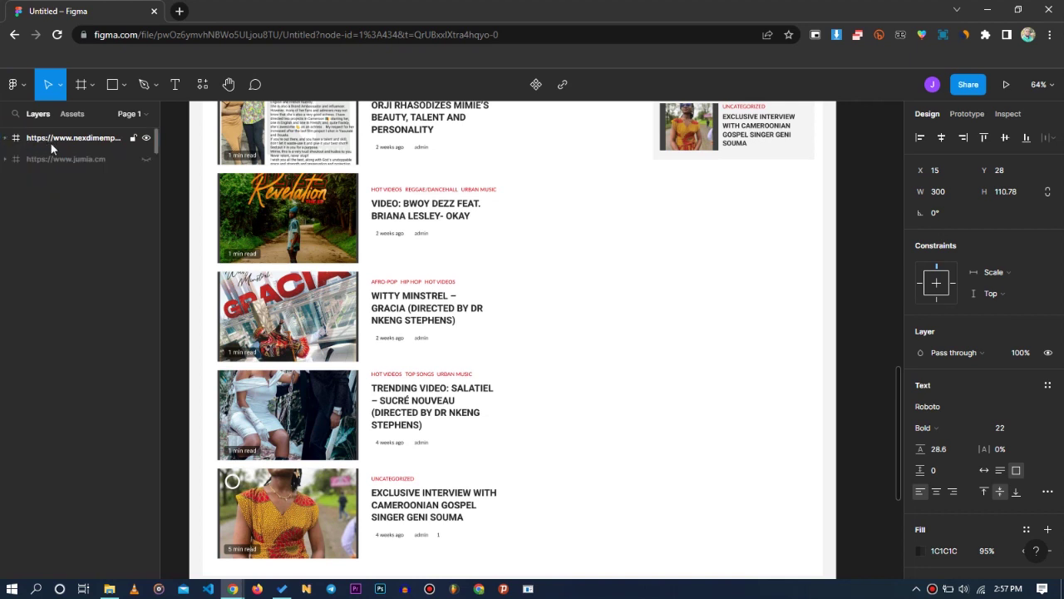
click(146, 138)
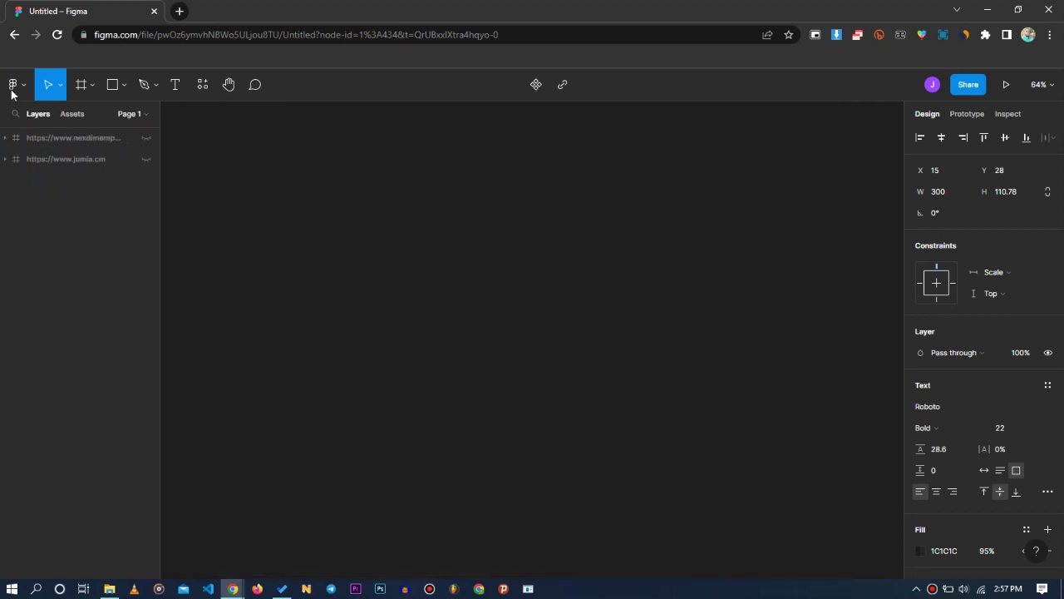
Relaunch html.to.design, change 'apple' to 'dribble' in the address, and import it to the canvas.
key(alt)
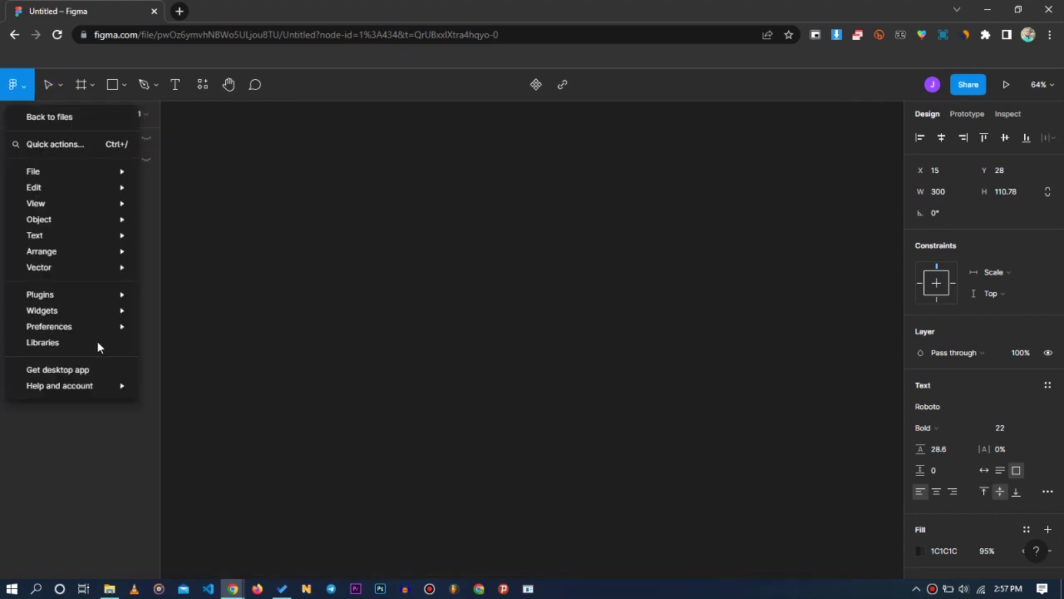
mouse_move(98, 296)
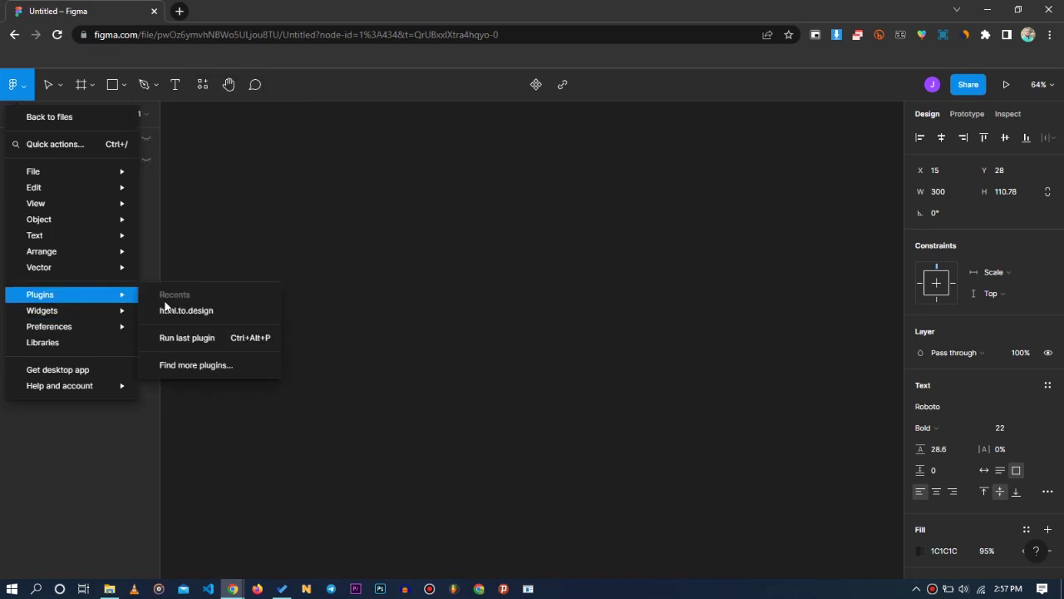
click(176, 314)
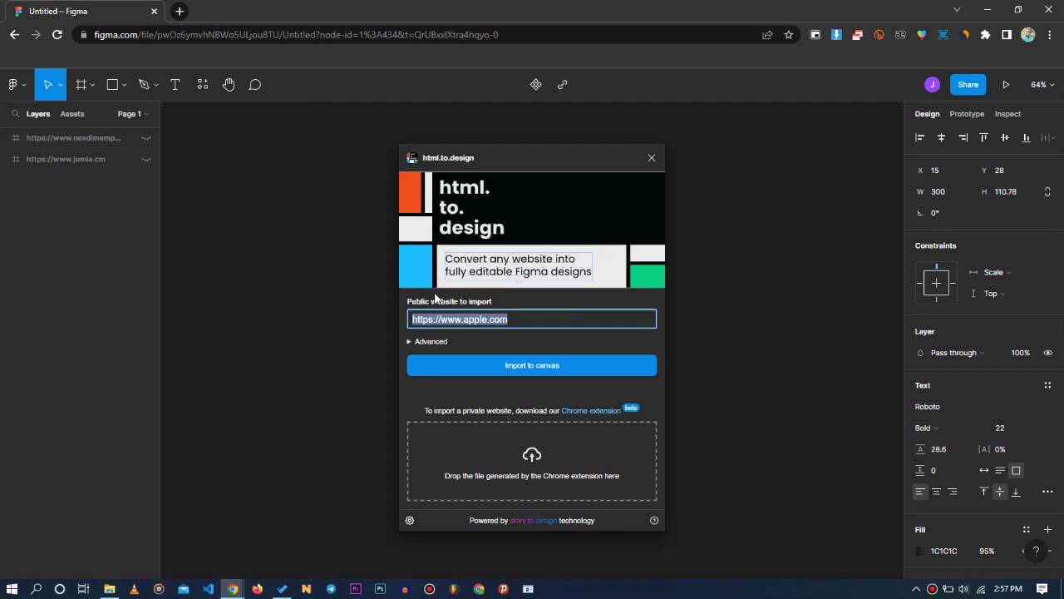
double_click(480, 319)
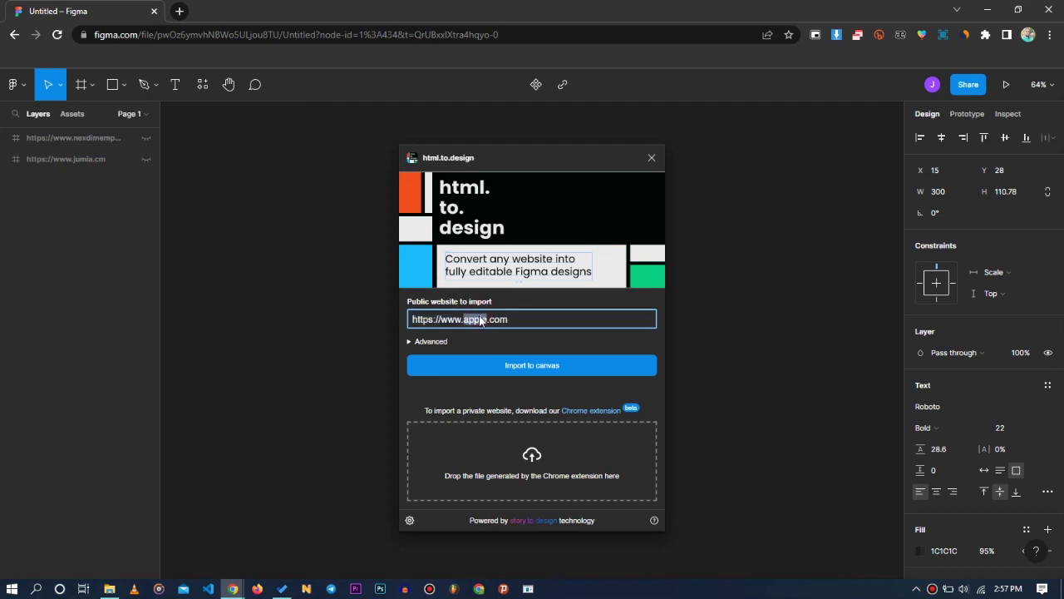
text(dribble)
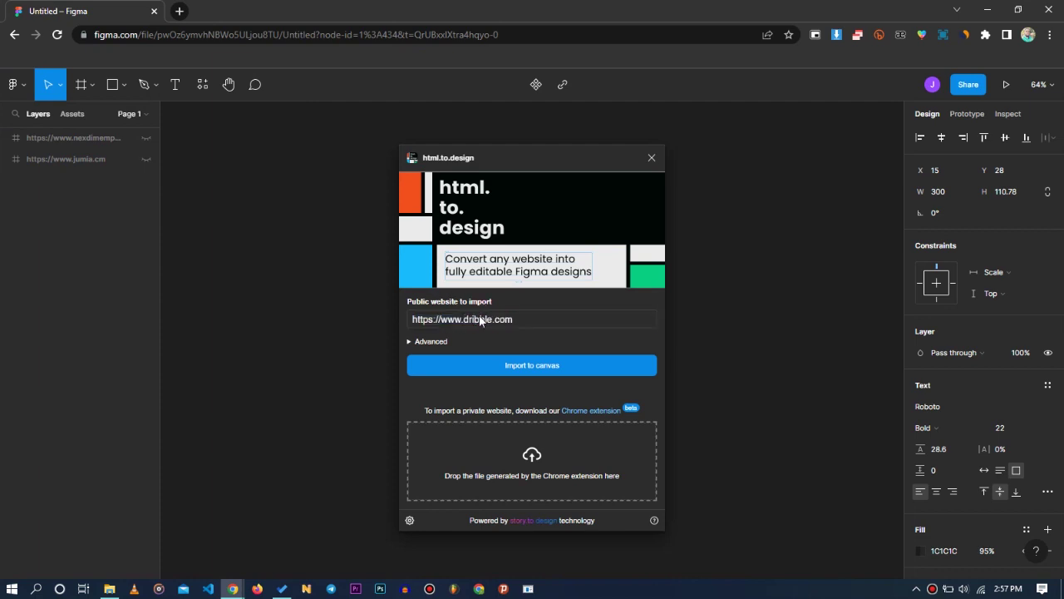
click(497, 367)
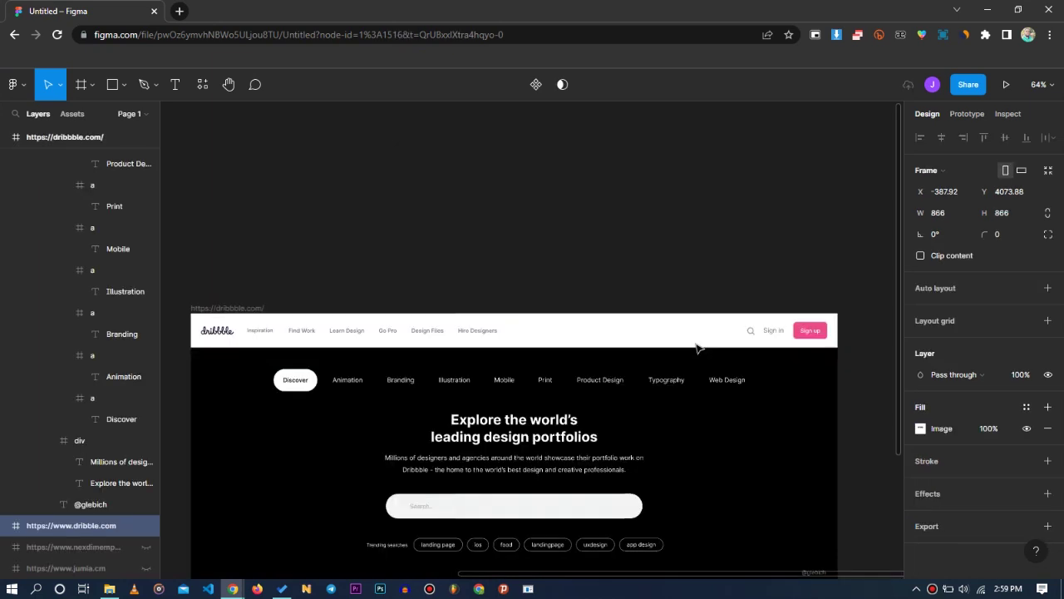
scroll(699, 336, up, 1)
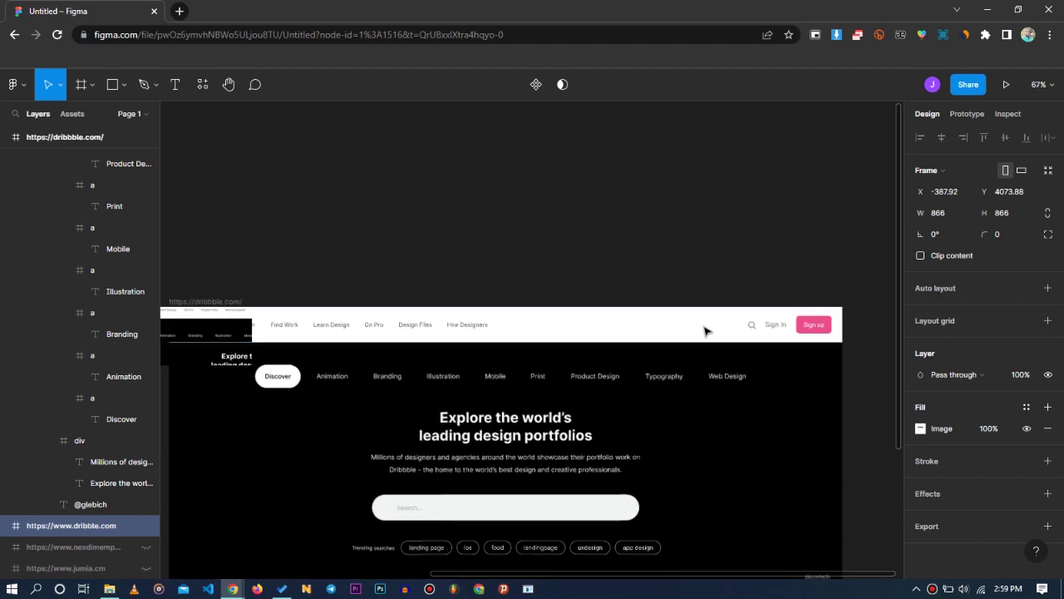
scroll(743, 326, down, 3)
scroll(743, 327, down, 3)
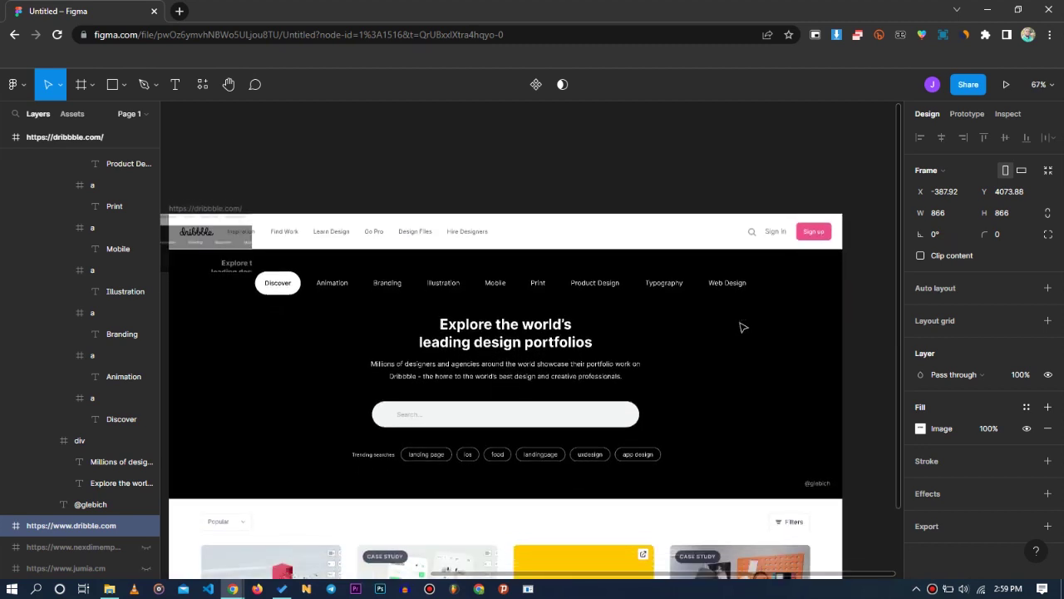
scroll(712, 332, down, 3)
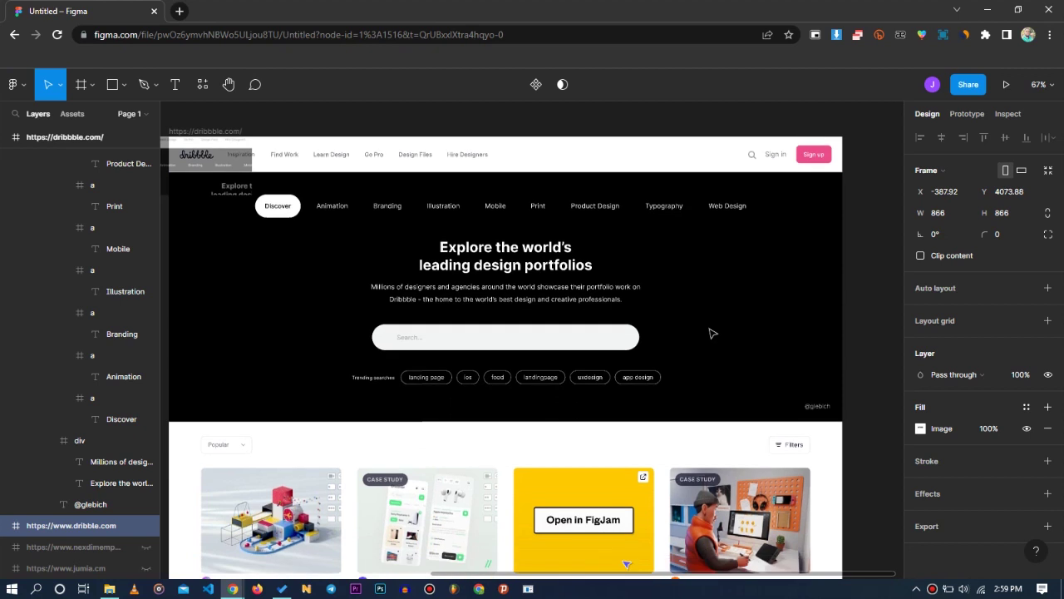
scroll(860, 328, down, 3)
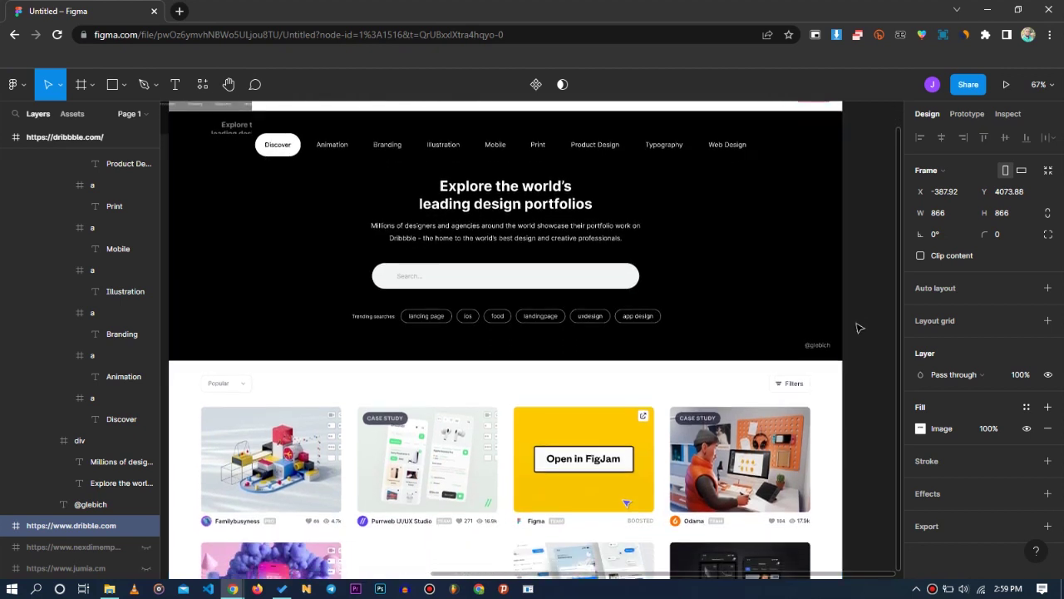
scroll(819, 330, down, 1)
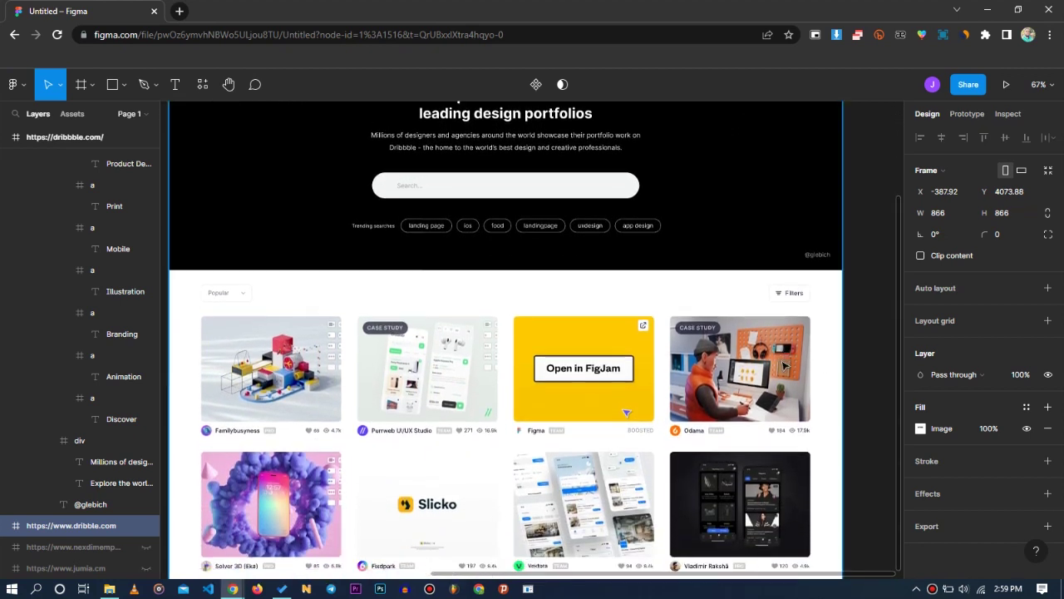
scroll(861, 392, down, 1)
scroll(862, 391, down, 3)
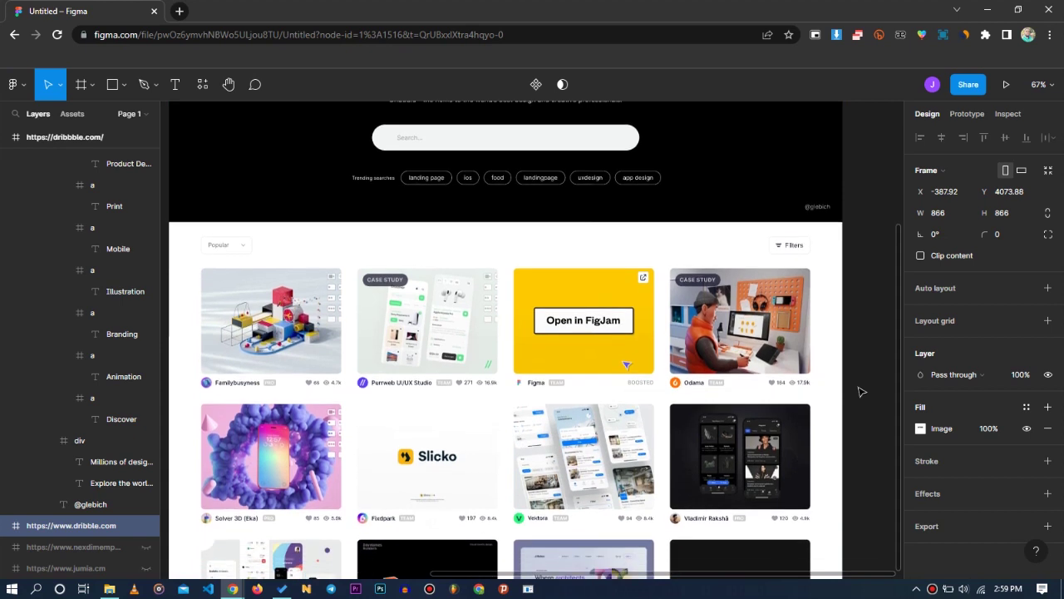
scroll(861, 393, down, 3)
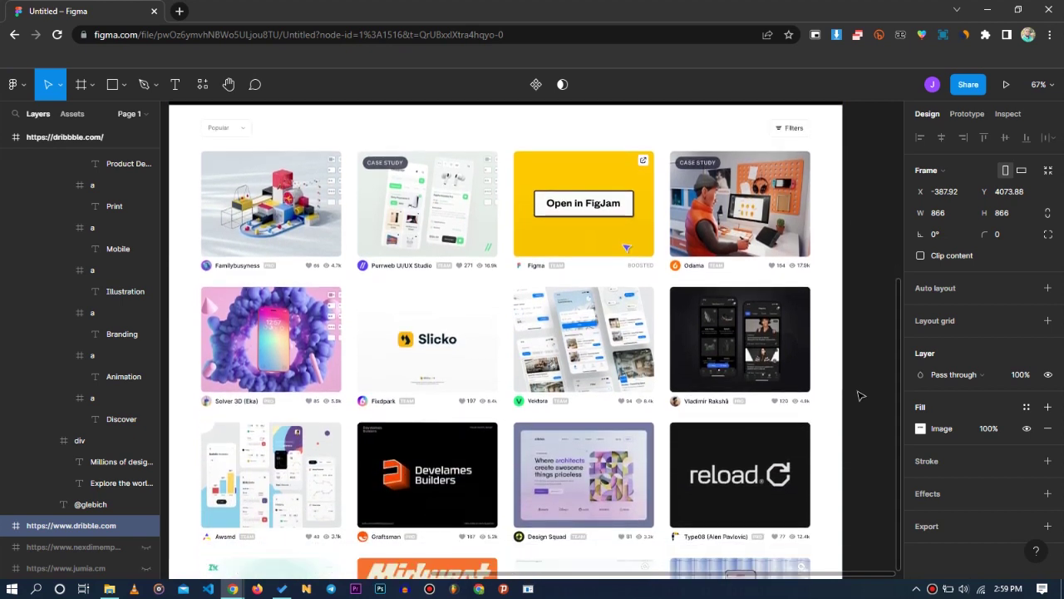
scroll(842, 443, down, 3)
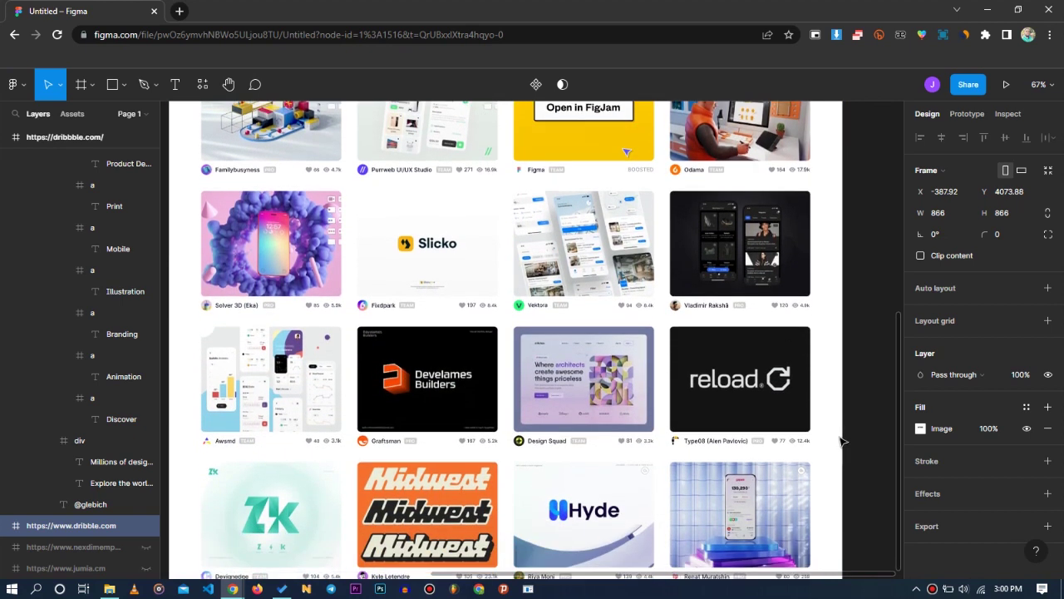
scroll(830, 380, down, 3)
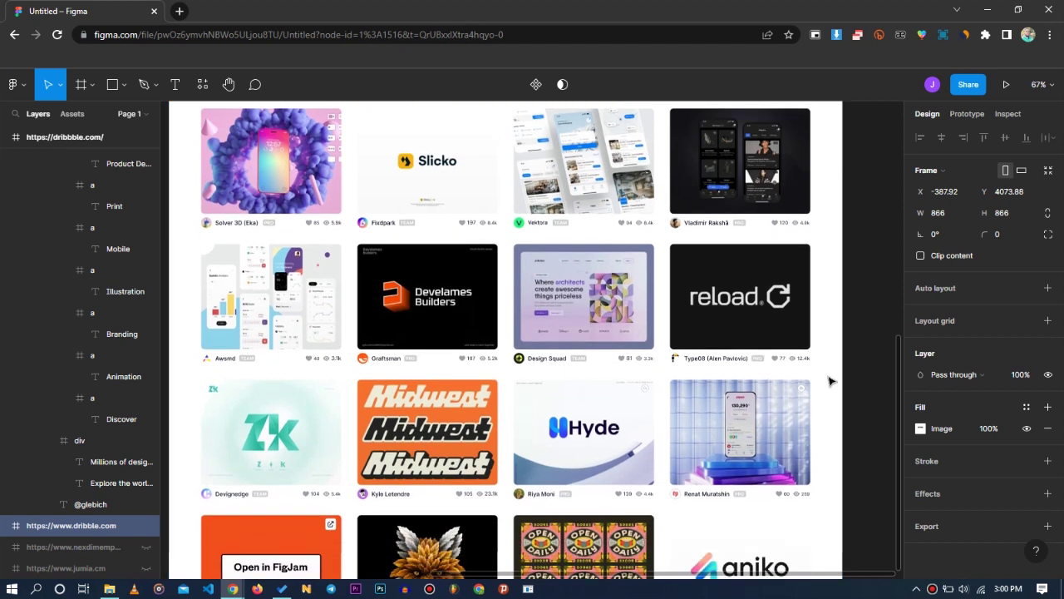
scroll(821, 432, down, 3)
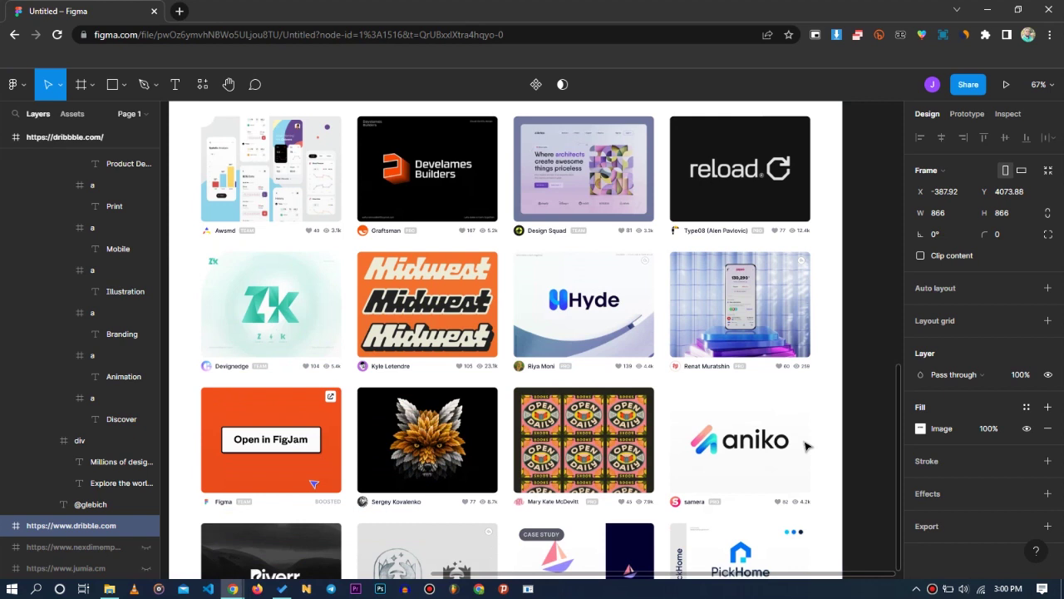
scroll(815, 408, down, 1)
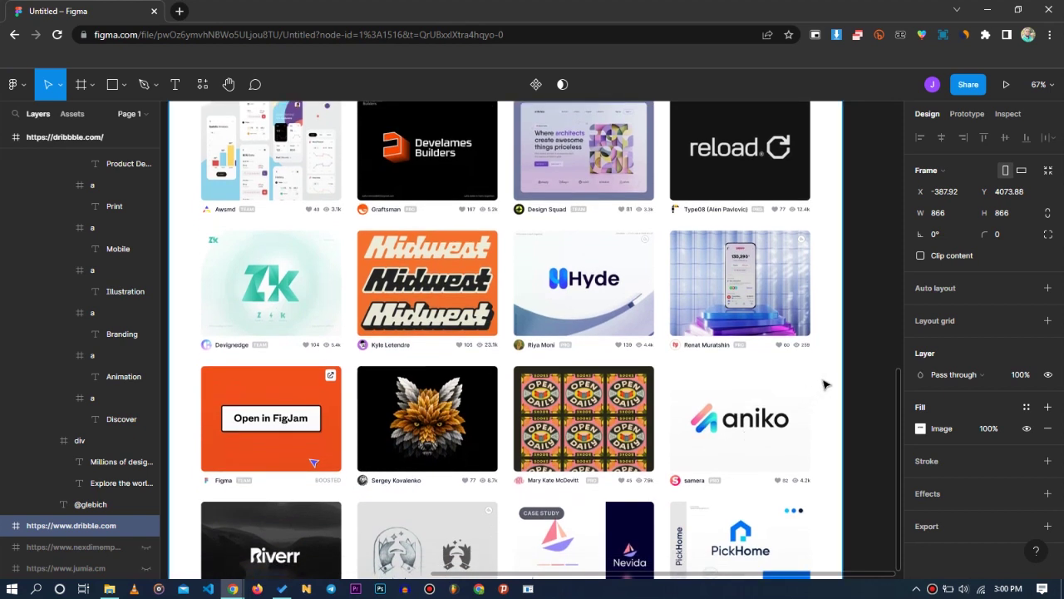
scroll(843, 382, down, 1)
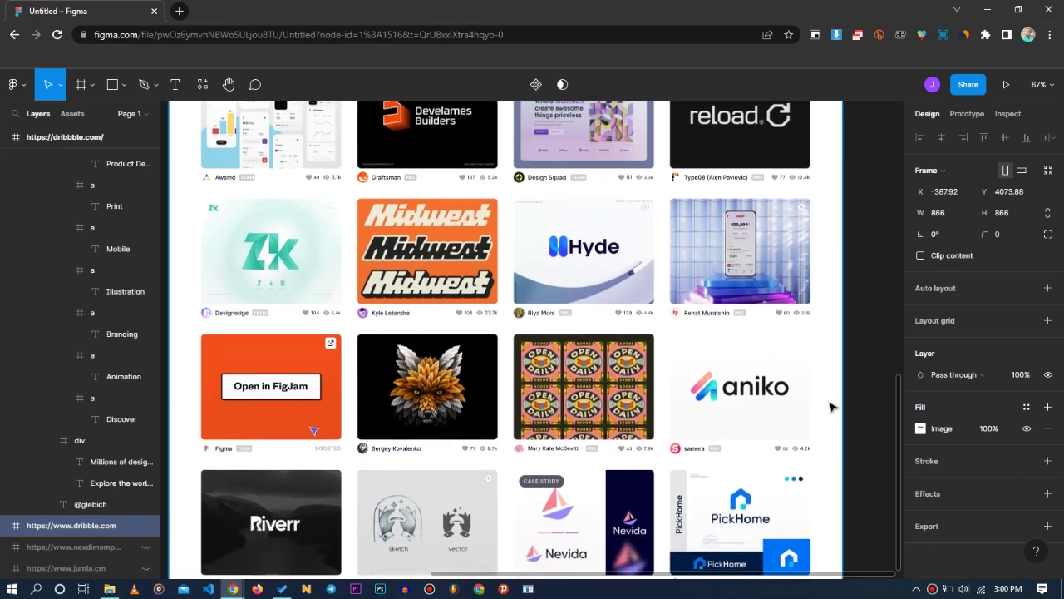
scroll(832, 407, down, 2)
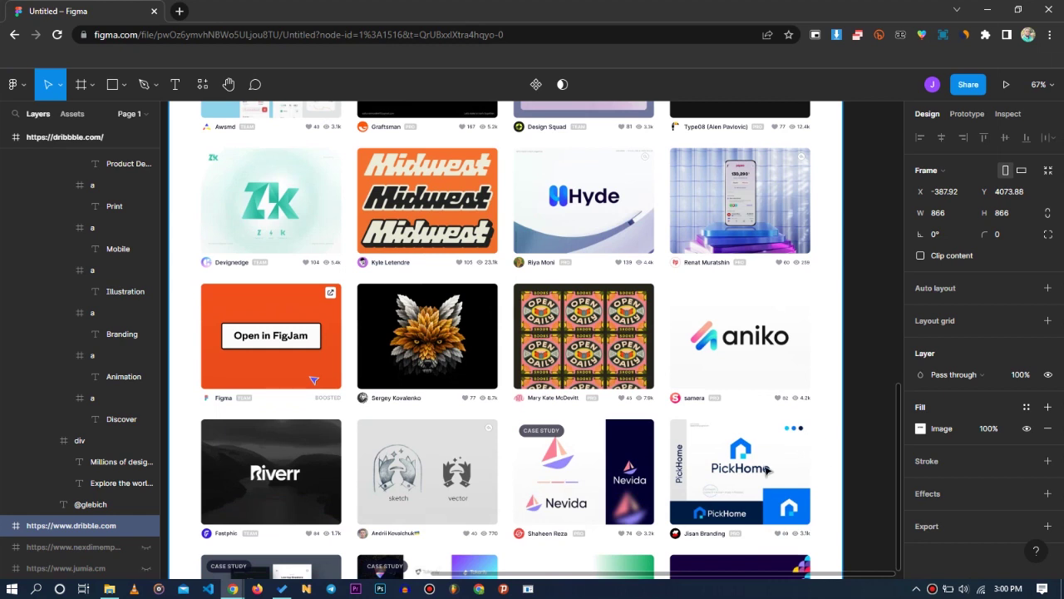
scroll(821, 471, down, 1)
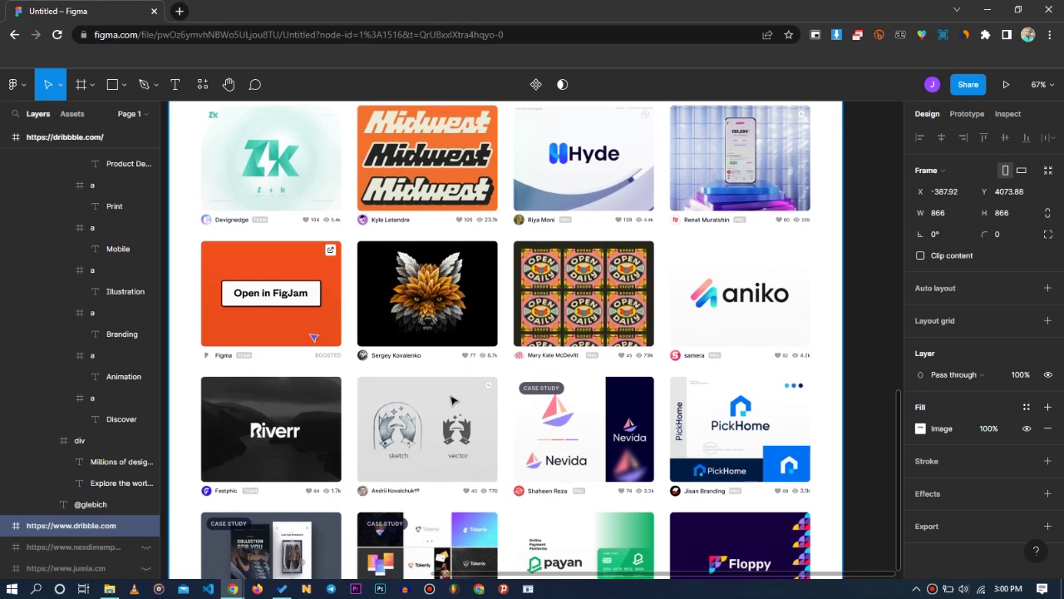
scroll(369, 492, down, 1)
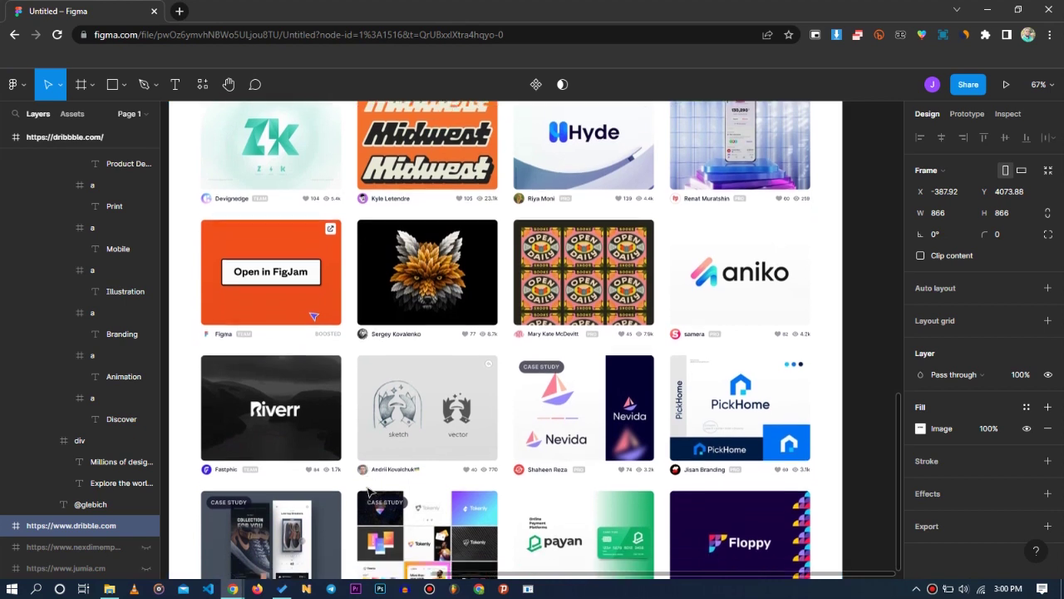
scroll(360, 496, down, 1)
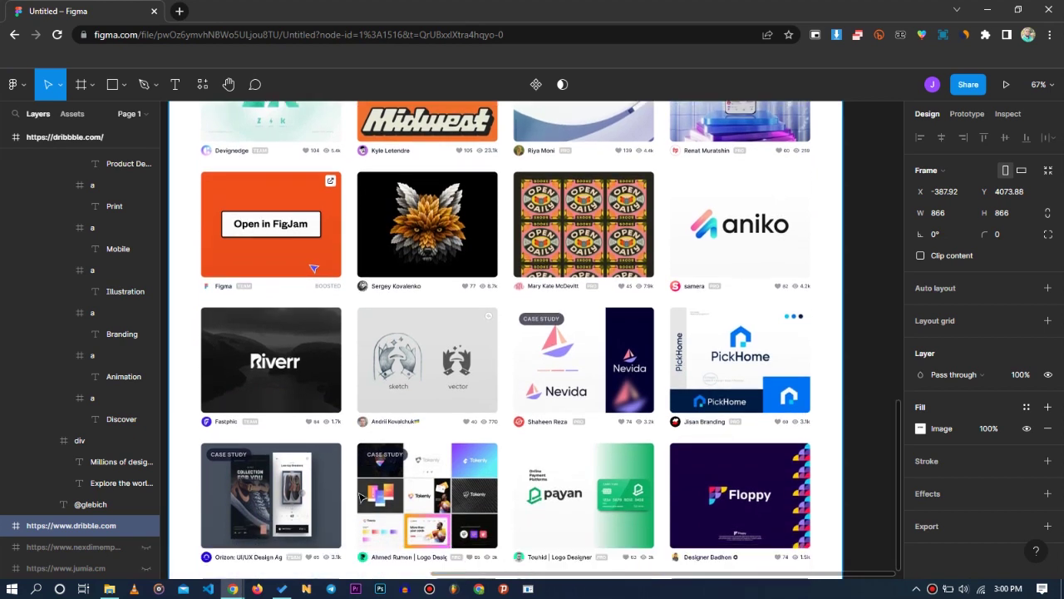
scroll(393, 492, down, 1)
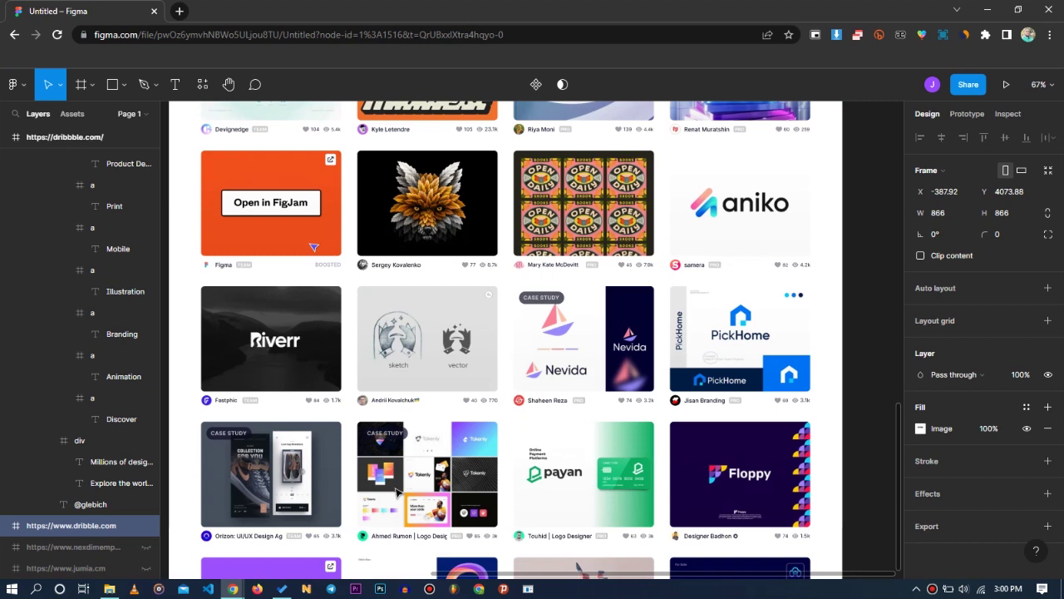